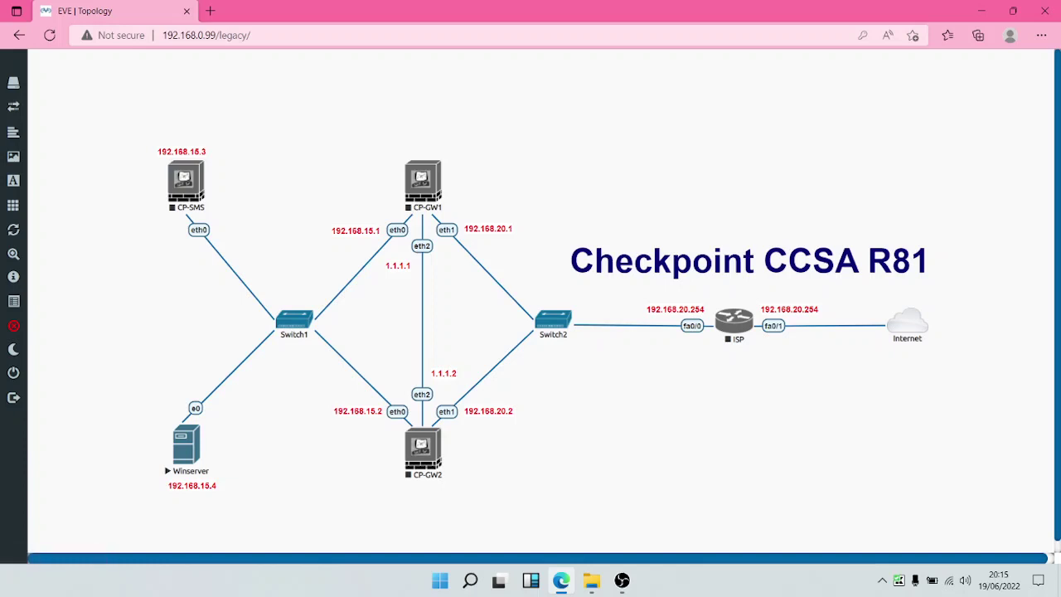
# - Start the ISP router and CP-SMS nodes from their right-click menus
pyautogui.rightClick(740, 332)
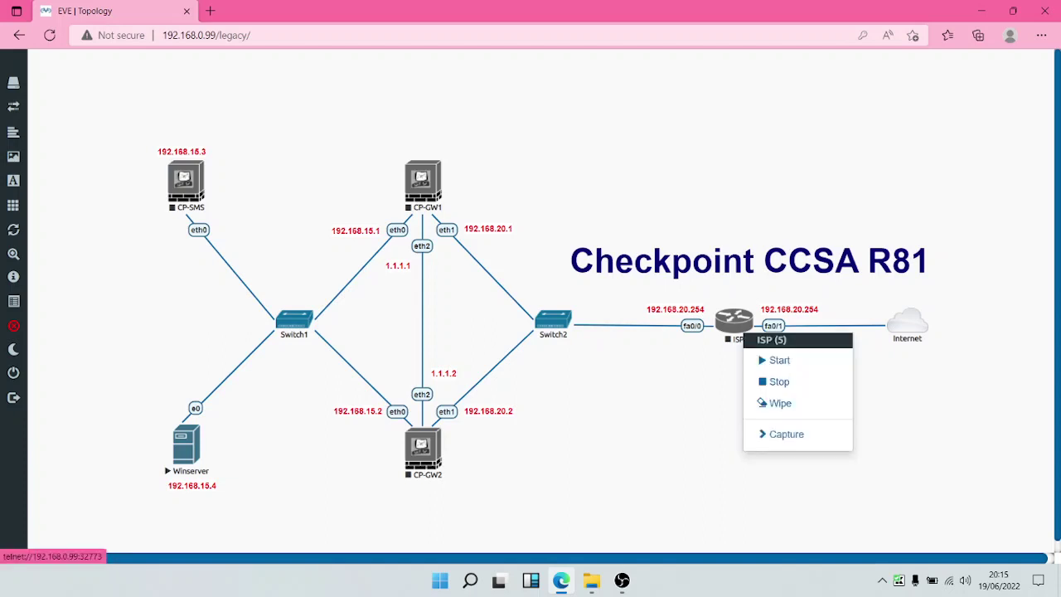
pyautogui.click(778, 359)
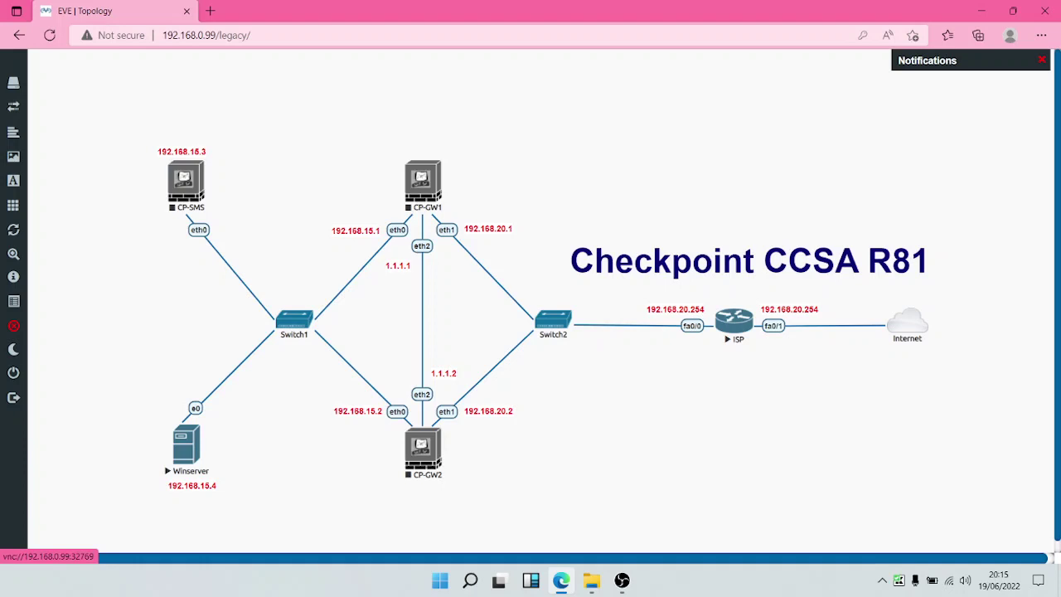
pyautogui.rightClick(186, 181)
pyautogui.click(222, 209)
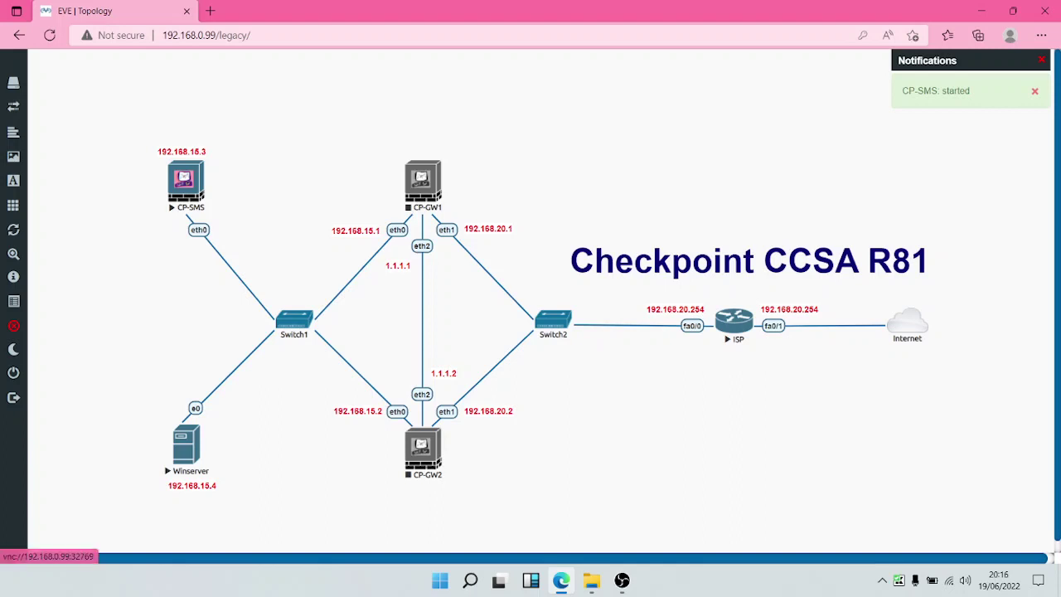
# - Open the CP-SMS console, dismiss the VNC status window and move the console aside
pyautogui.click(186, 181)
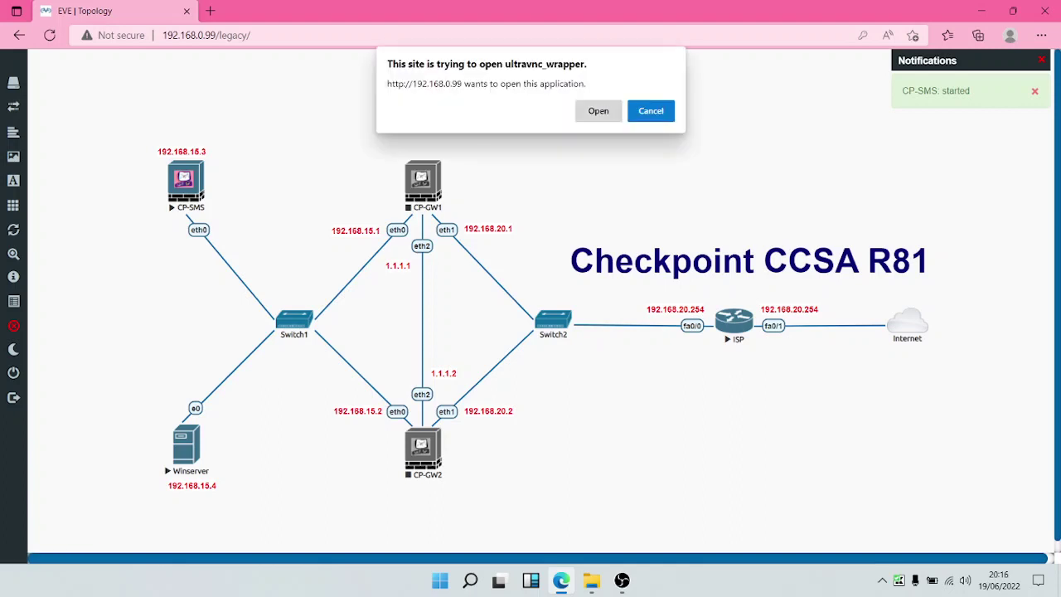
pyautogui.click(597, 111)
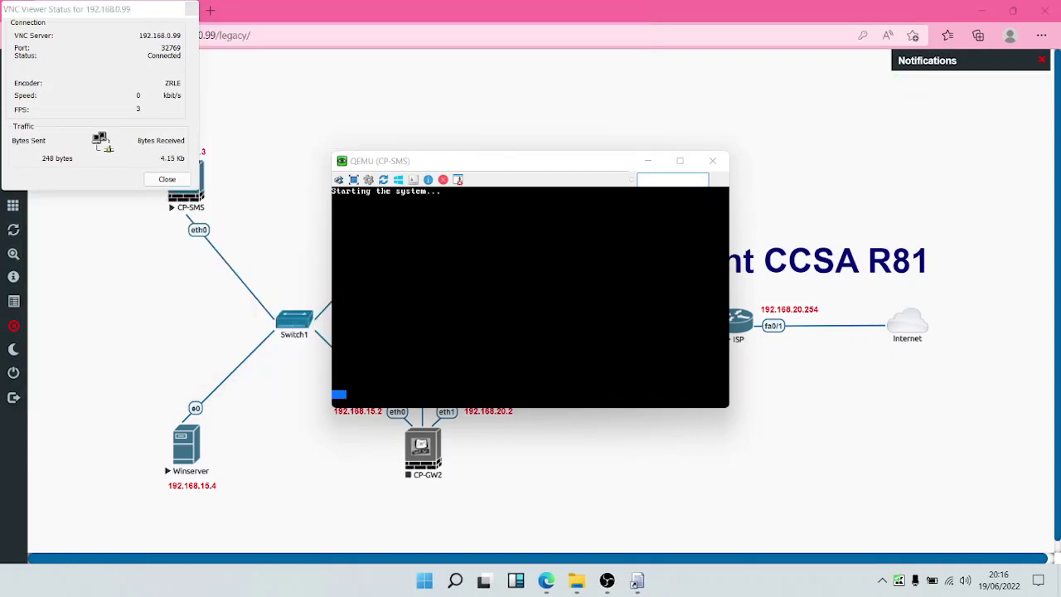
pyautogui.click(167, 179)
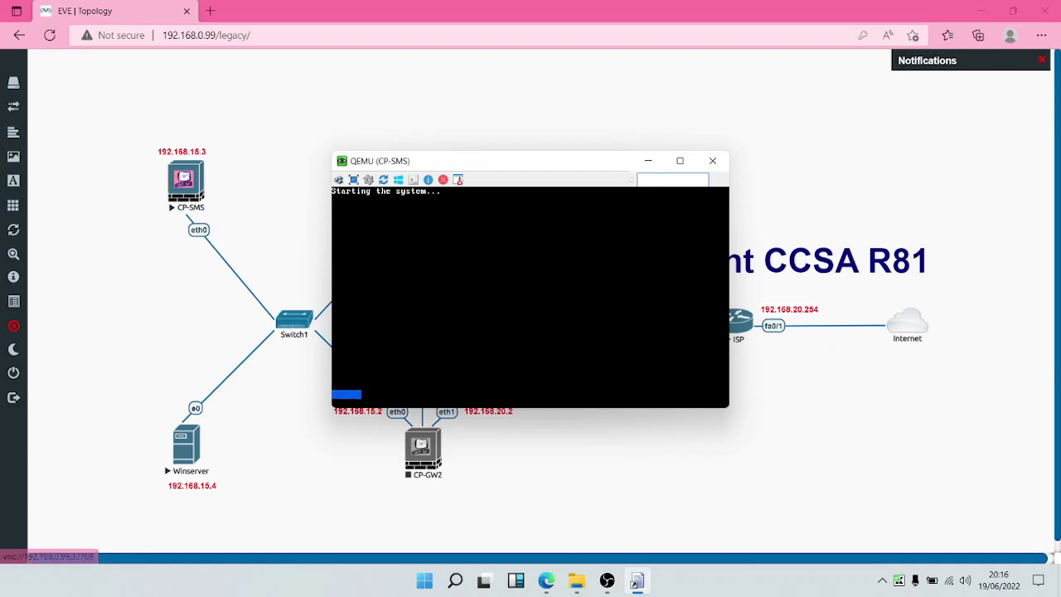
pyautogui.moveTo(551, 162); pyautogui.dragTo(402, 284)
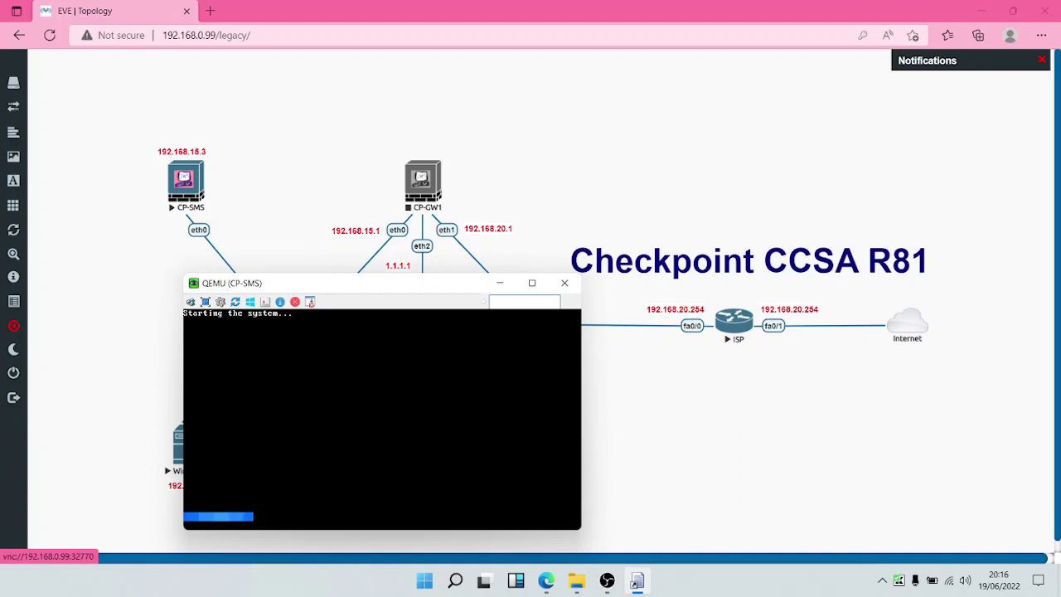
# - Start the CP-GW1 gateway, request its console, and minimize the CP-SMS console window
pyautogui.rightClick(426, 187)
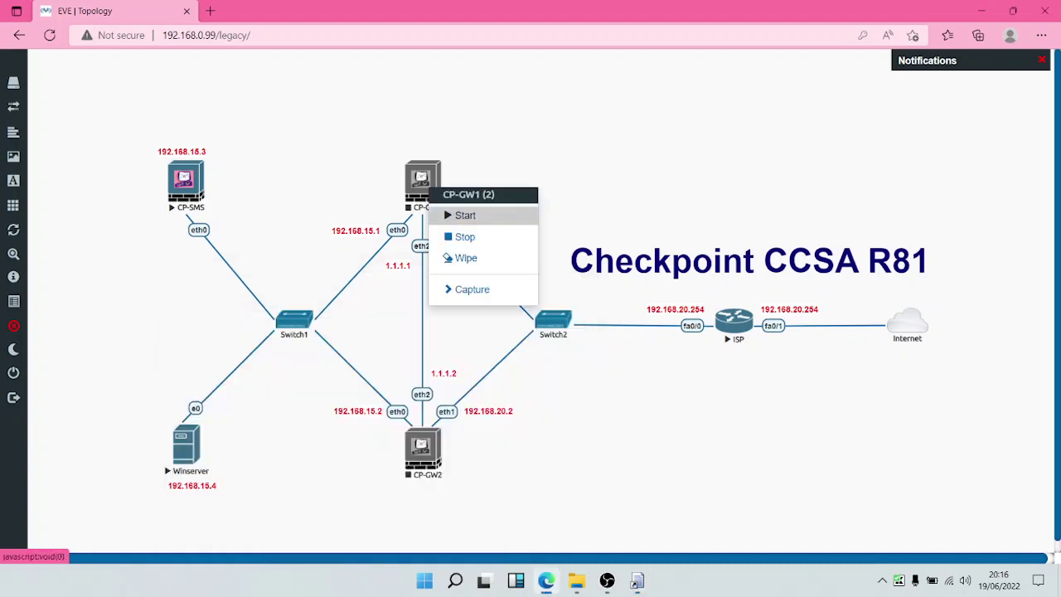
pyautogui.click(463, 215)
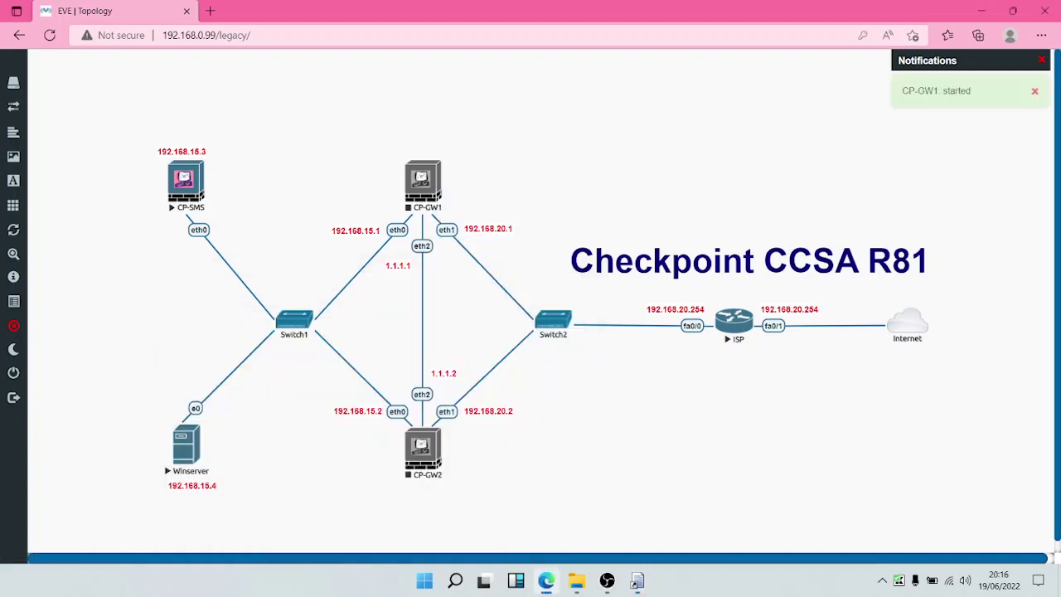
pyautogui.click(423, 181)
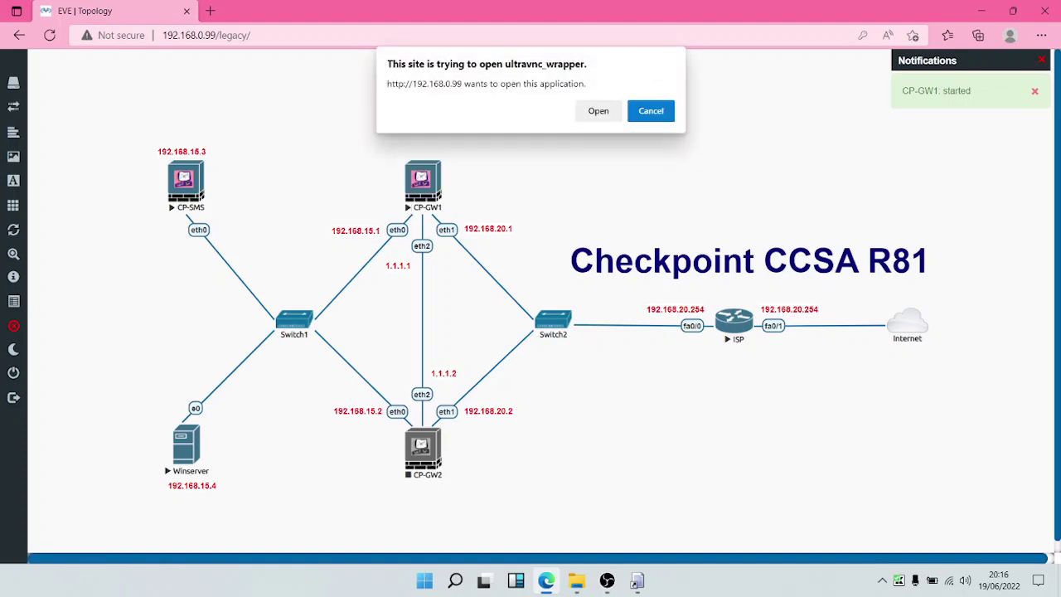
pyautogui.click(598, 110)
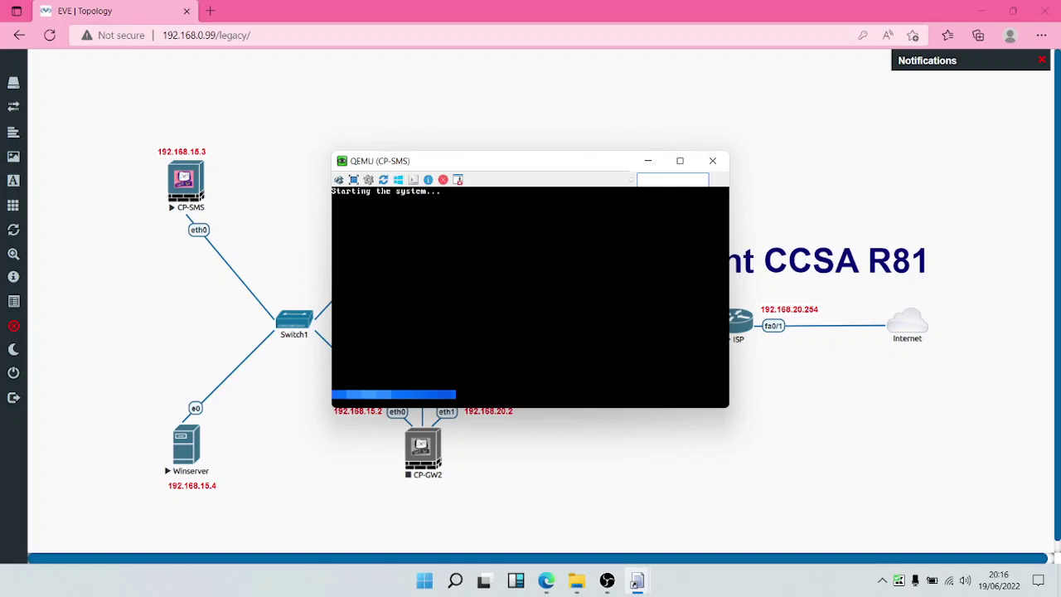
pyautogui.click(635, 584)
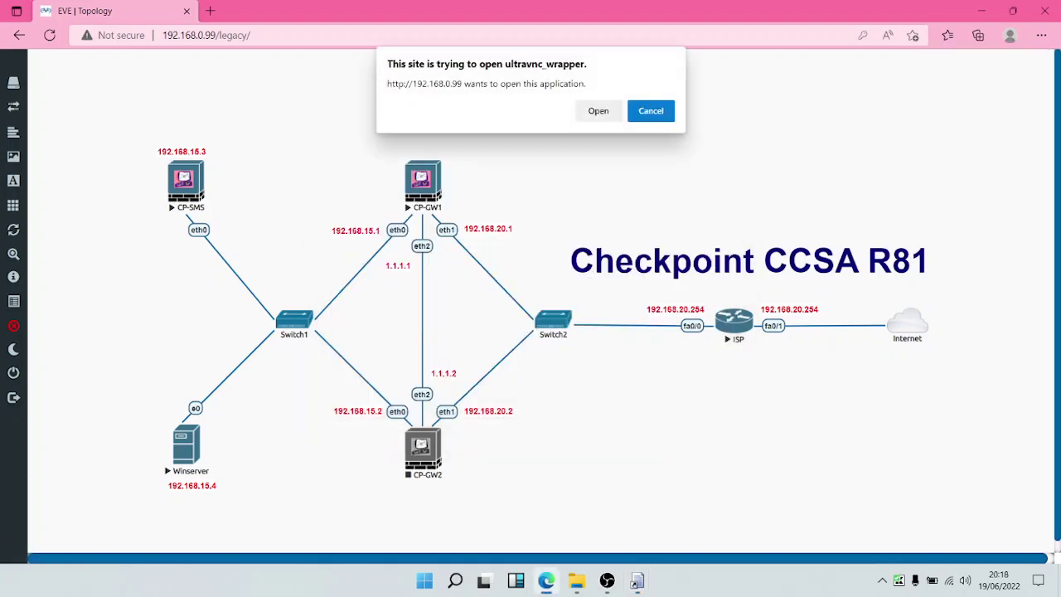
# - Open the CP-SMS console and log in as admin
pyautogui.click(598, 111)
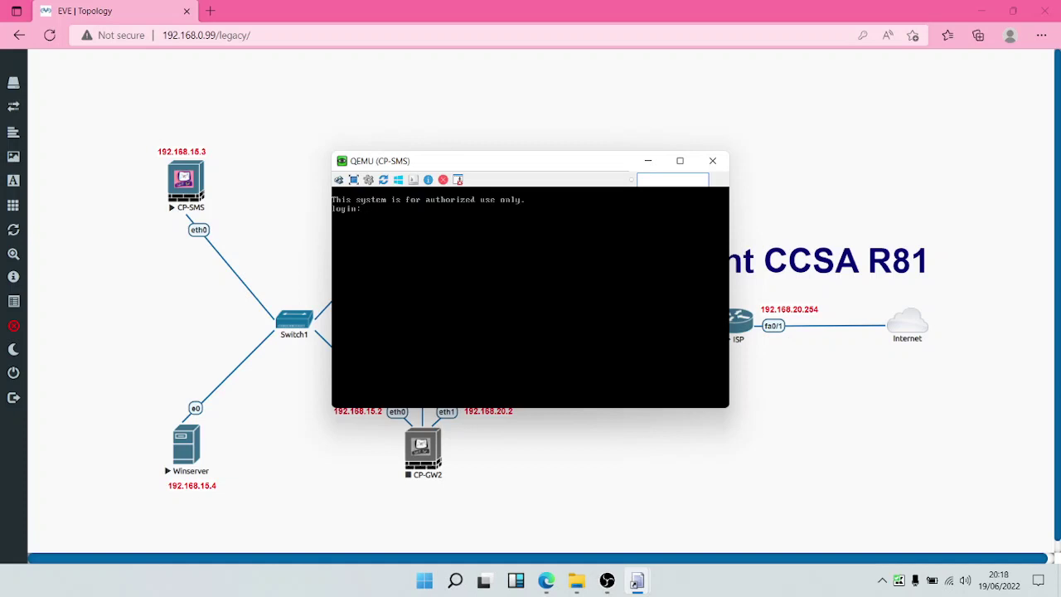
pyautogui.write('admin')
pyautogui.press('Return')
pyautogui.press('Return')
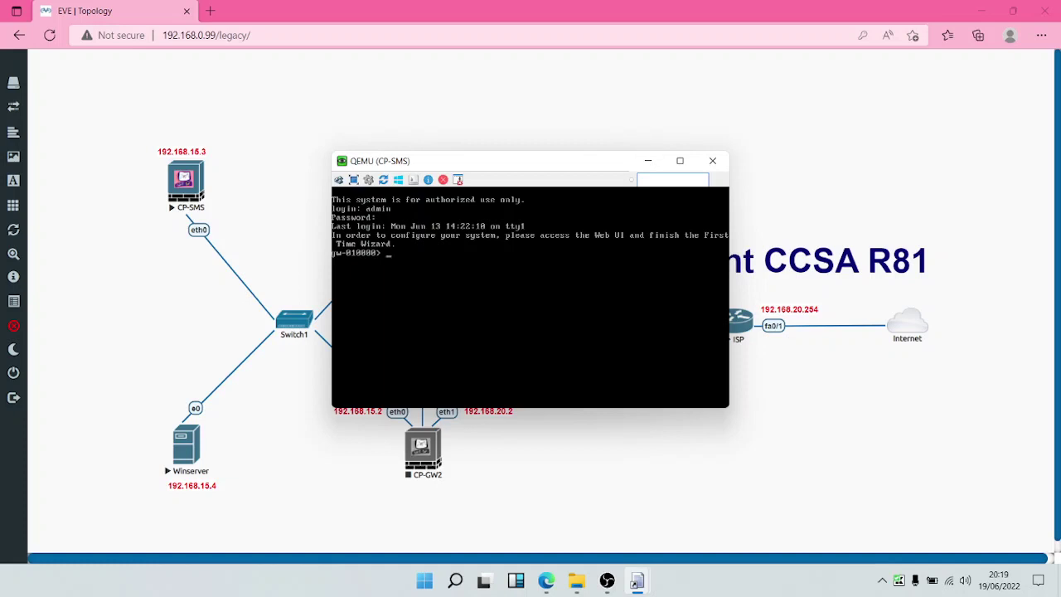
# - Run 'show interfaces' then 'show interface eth0' to confirm 192.168.15.3/24
pyautogui.write('show interfaces')
pyautogui.press('Return')
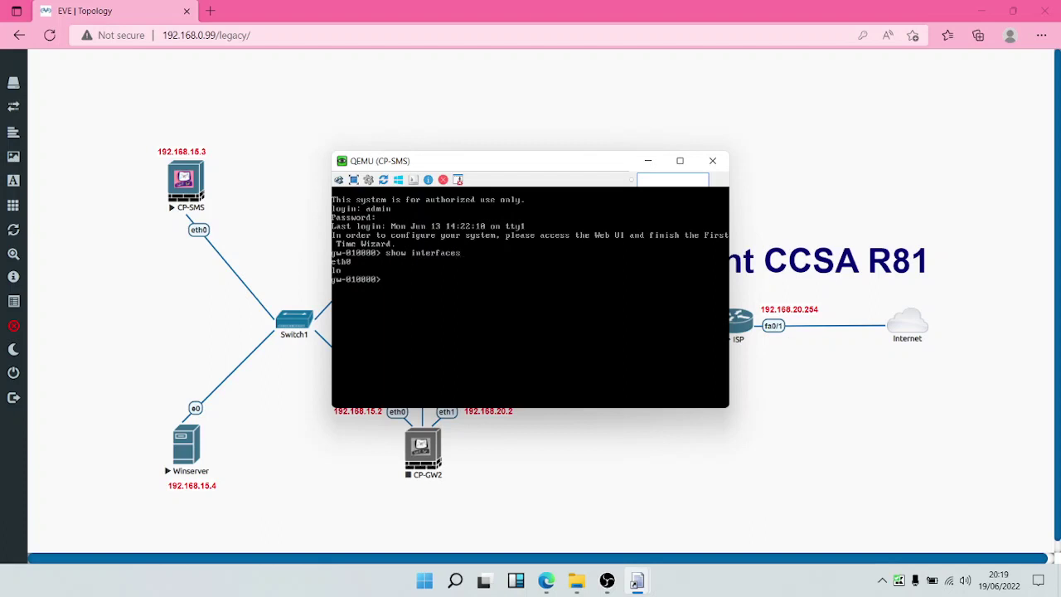
pyautogui.press('Up')
pyautogui.press('BackSpace')
pyautogui.write('eth0')
pyautogui.press('Return')
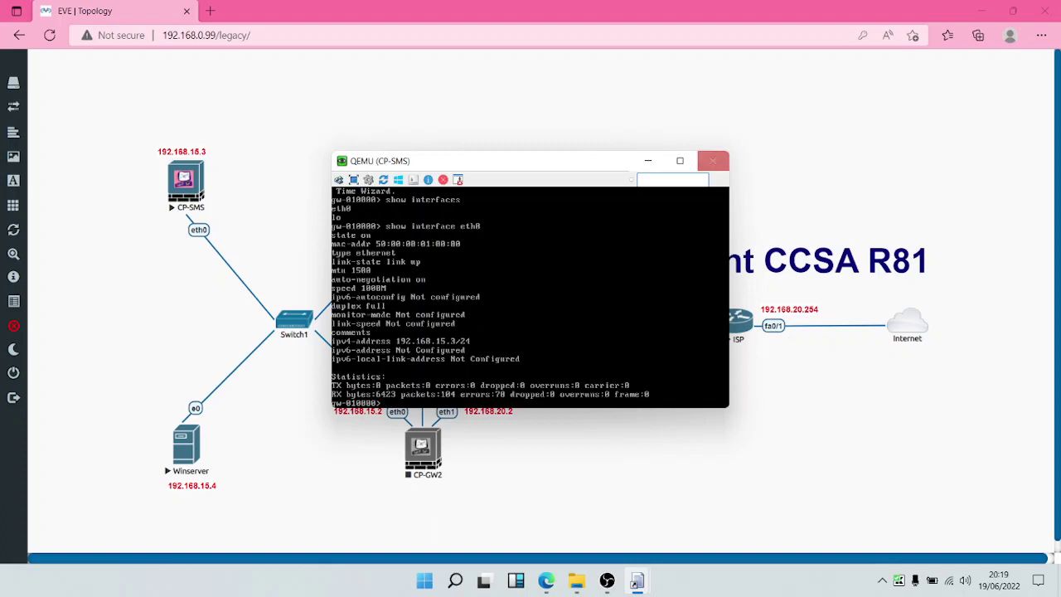
# - Close the CP-SMS console, sign in to Winserver with the administrator password, return to topology
pyautogui.click(712, 160)
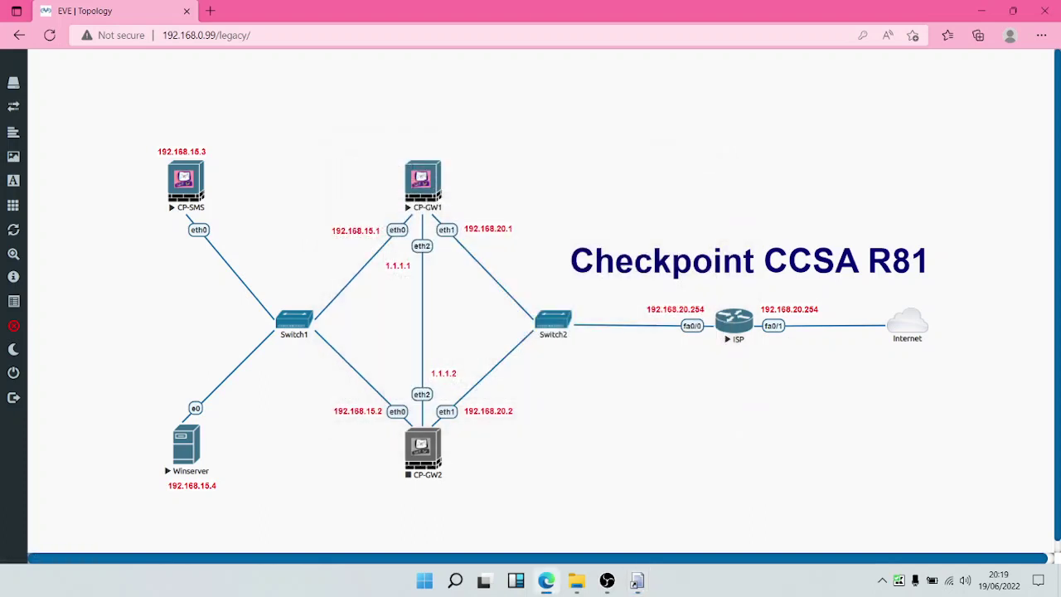
pyautogui.click(598, 110)
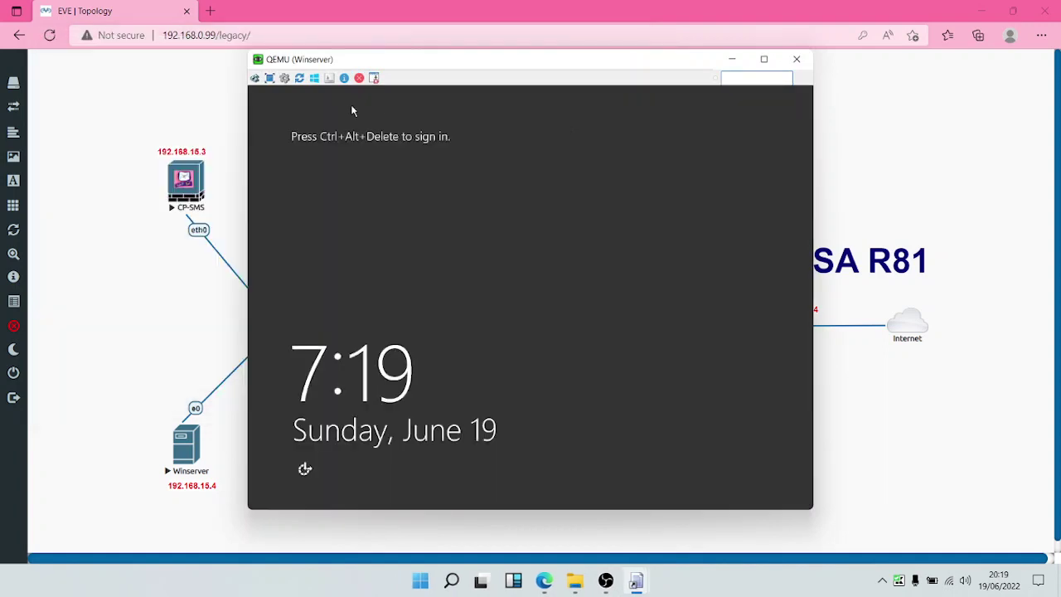
pyautogui.click(256, 82)
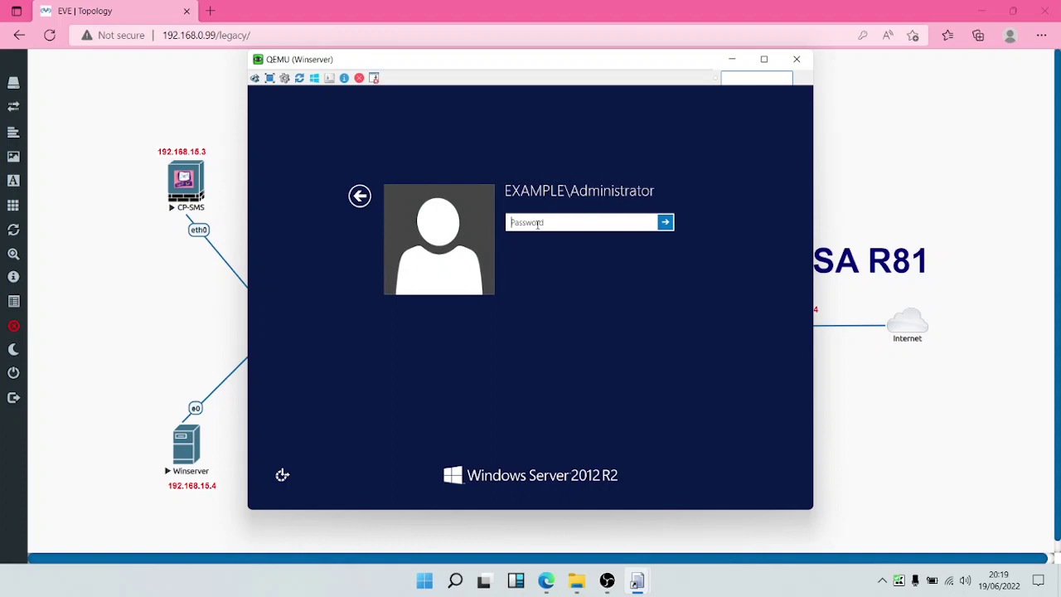
pyautogui.write('•••••••')
pyautogui.press('Return')
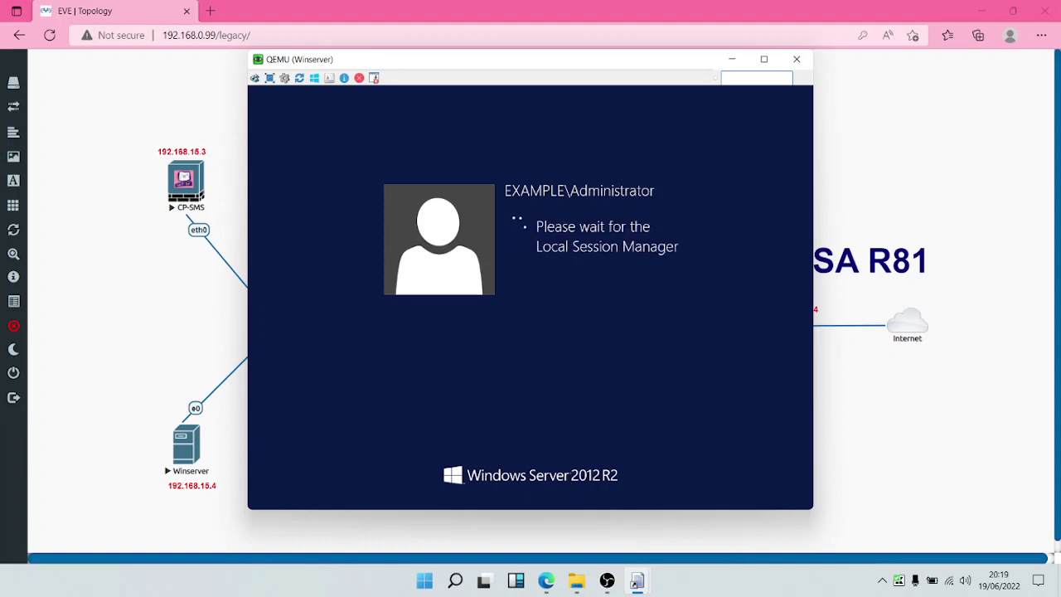
pyautogui.hotkey('alt', 'Tab')
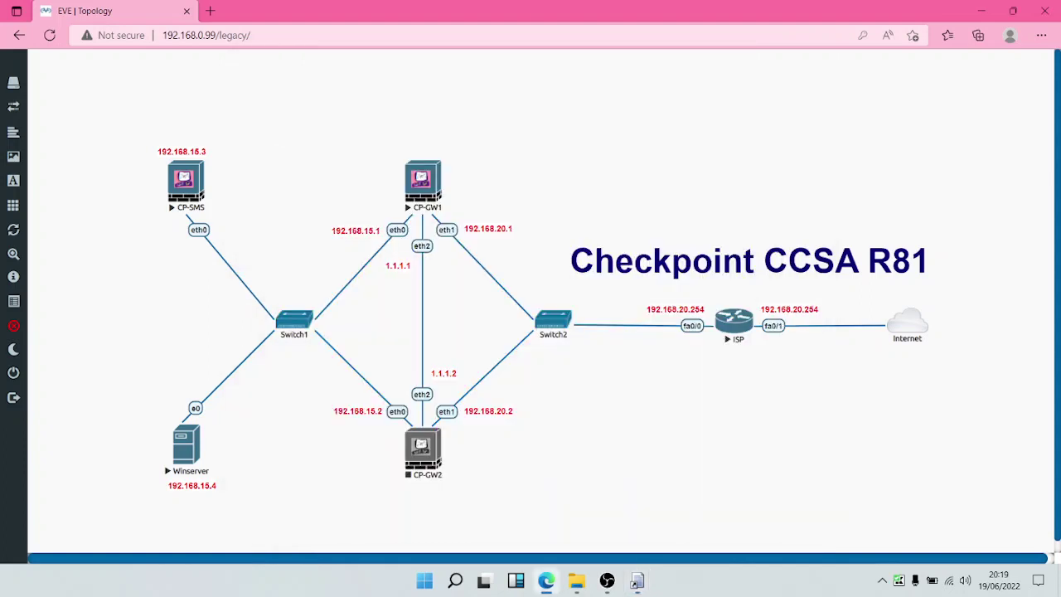
pyautogui.click(597, 107)
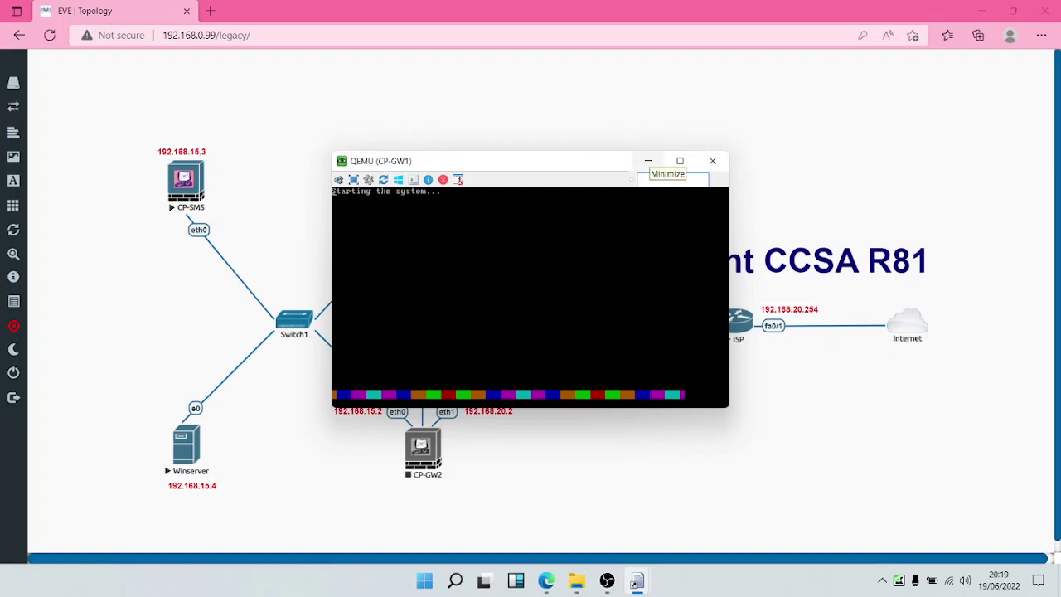
pyautogui.click(648, 161)
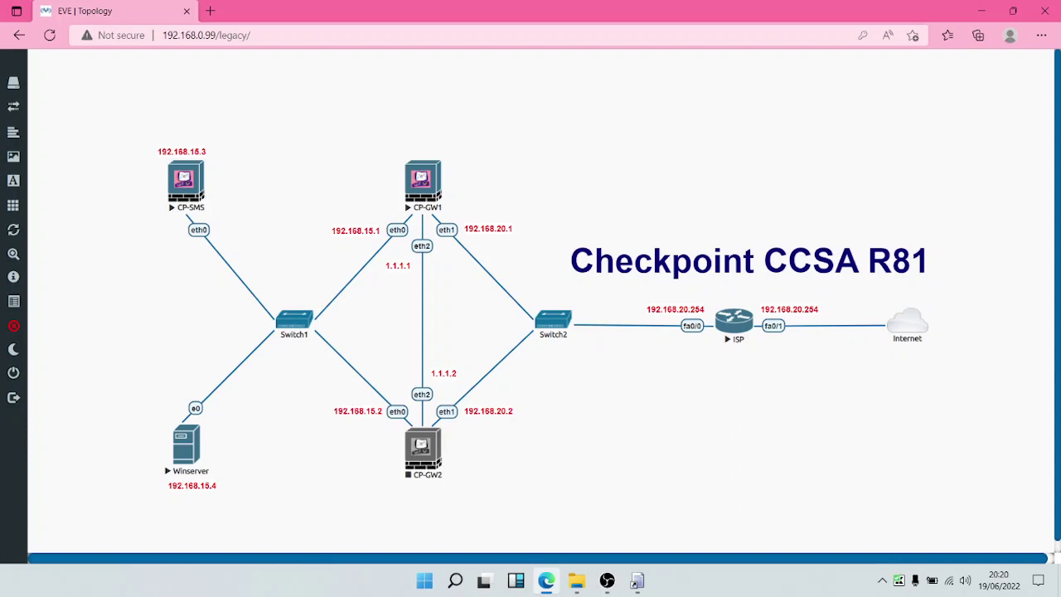
# - Cancel Winserver's Shutdown Event Tracker, hide its console, and launch the CP-GW1 console
pyautogui.click(636, 582)
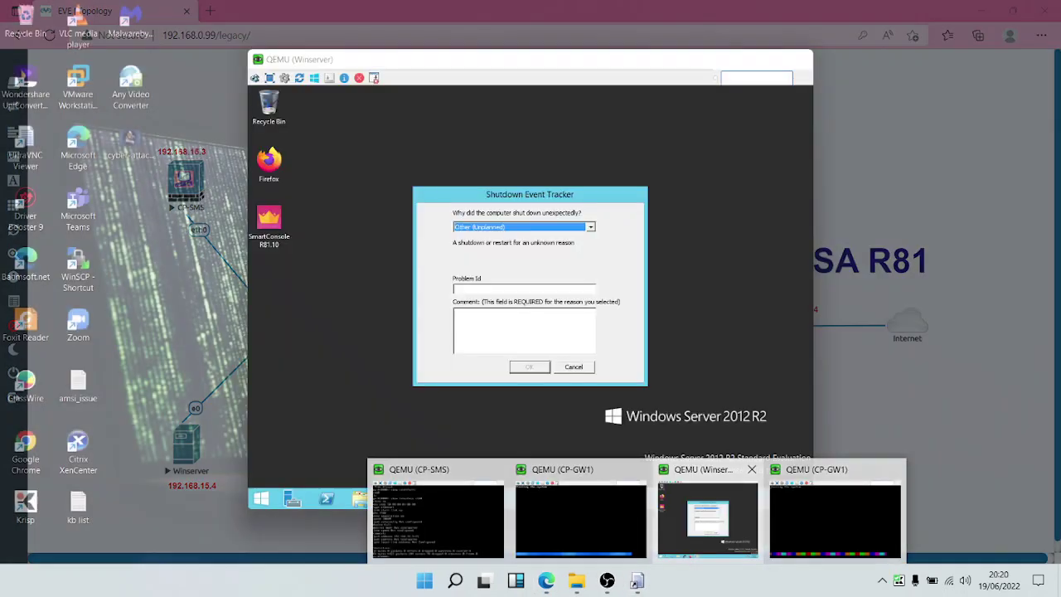
pyautogui.click(707, 518)
pyautogui.click(574, 367)
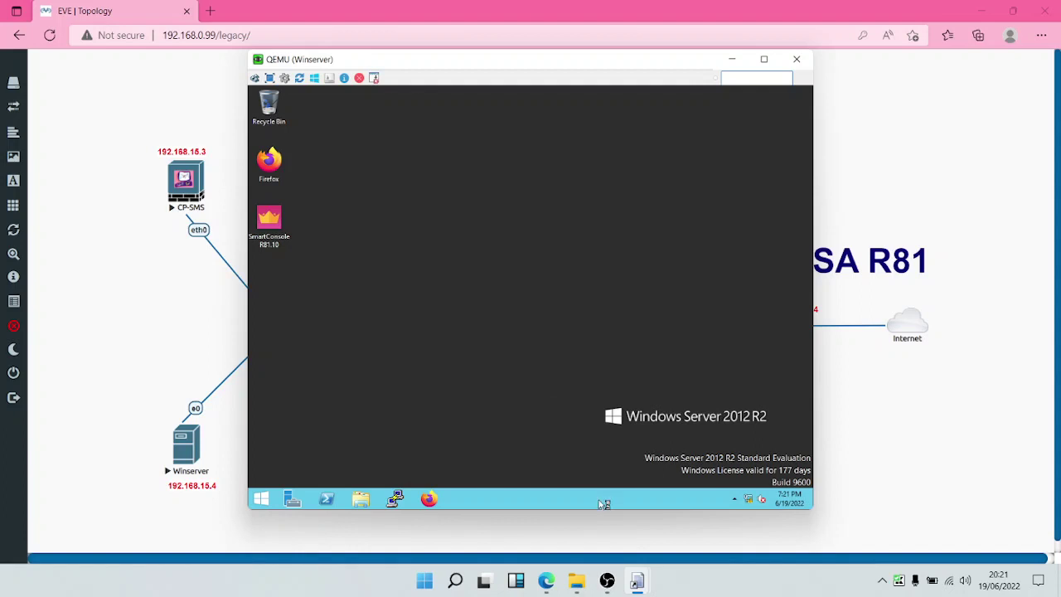
pyautogui.click(244, 328)
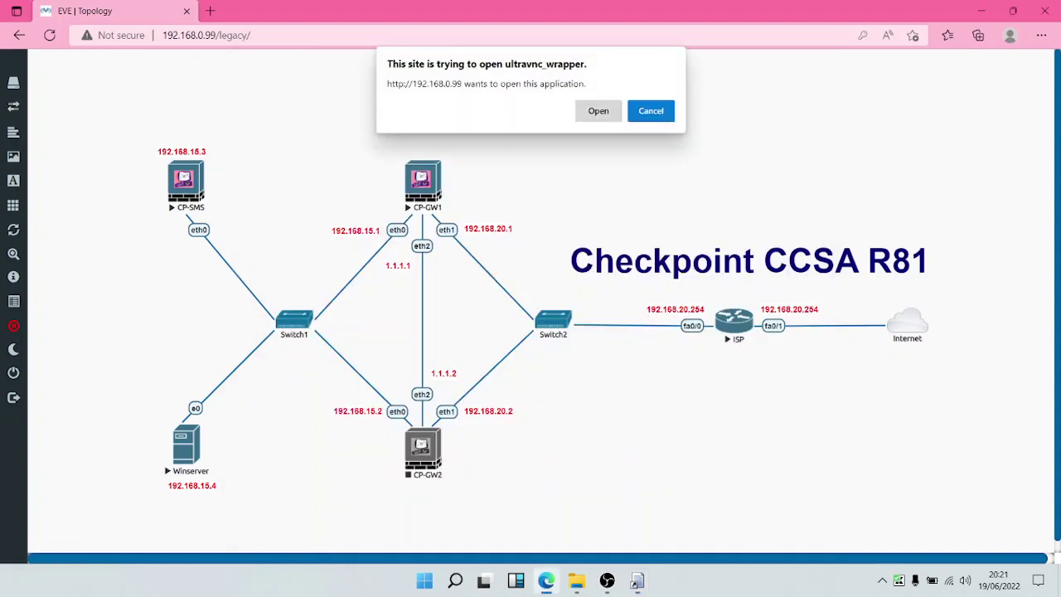
pyautogui.click(598, 110)
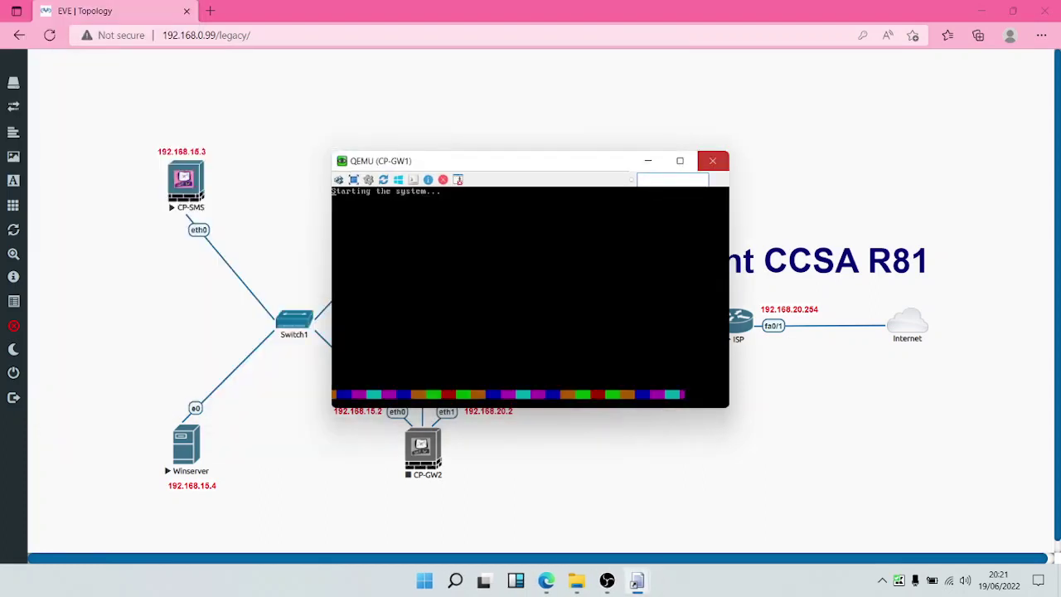
pyautogui.click(712, 160)
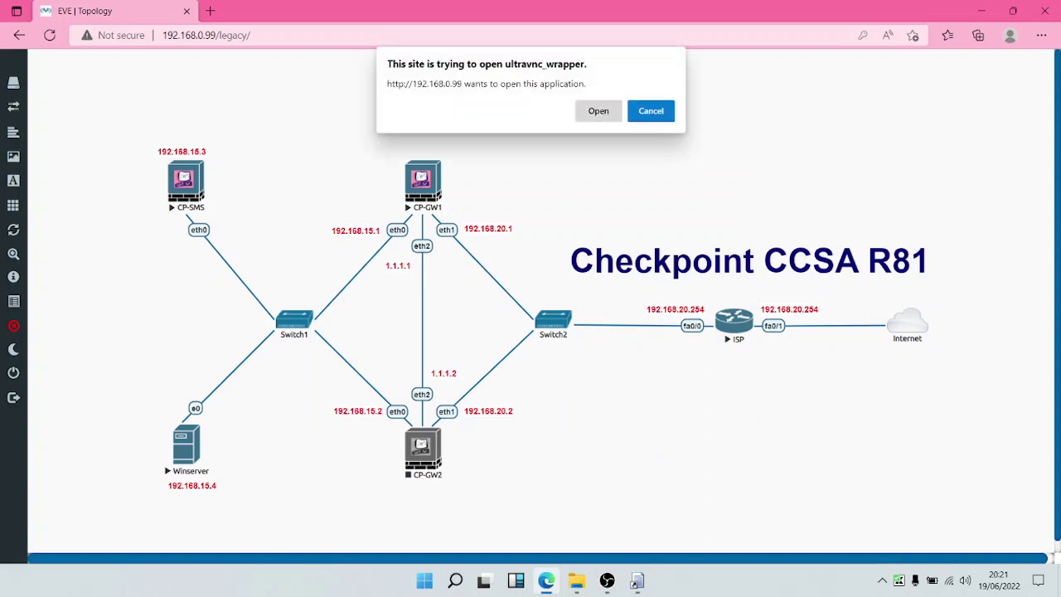
pyautogui.click(598, 110)
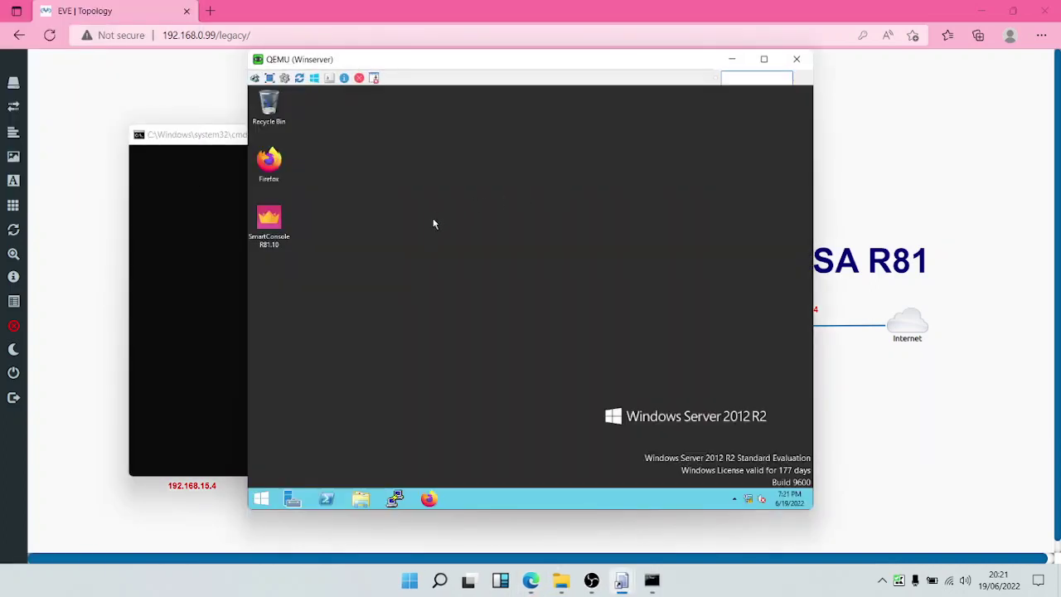
pyautogui.click(428, 500)
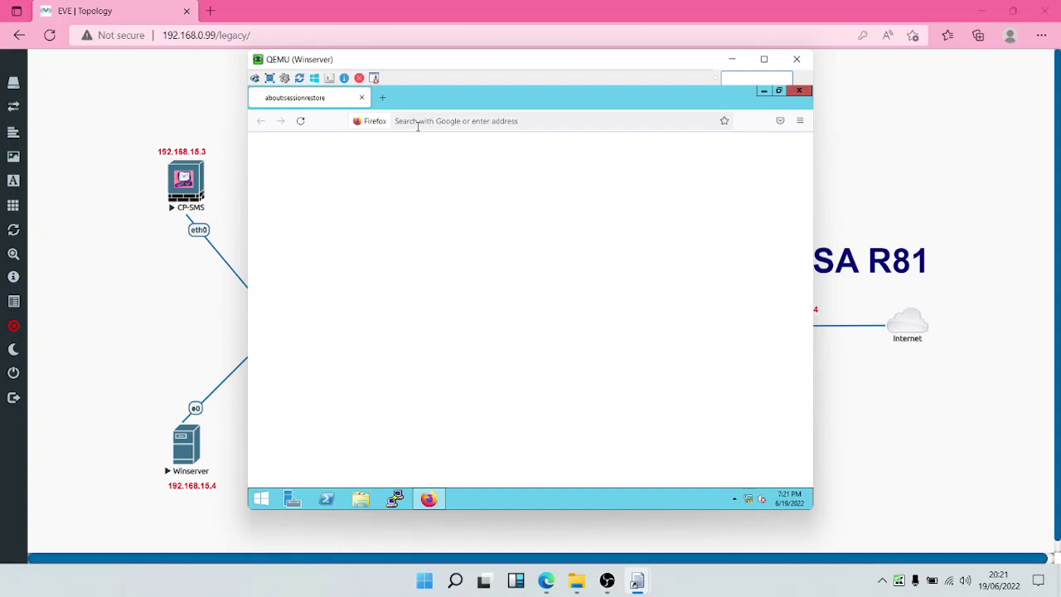
pyautogui.click(418, 124)
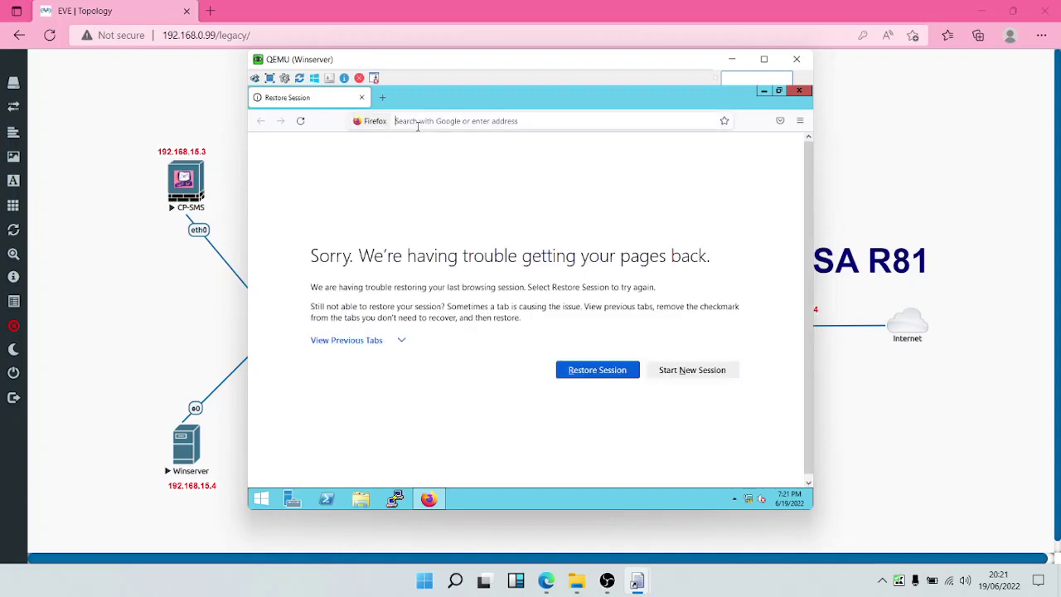
pyautogui.write('https')
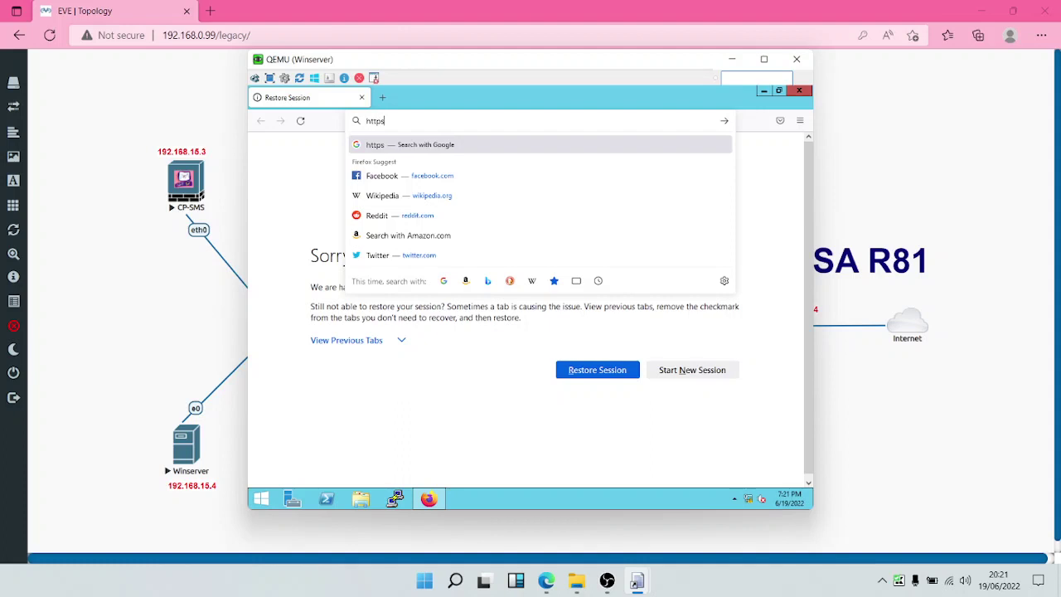
pyautogui.write('://')
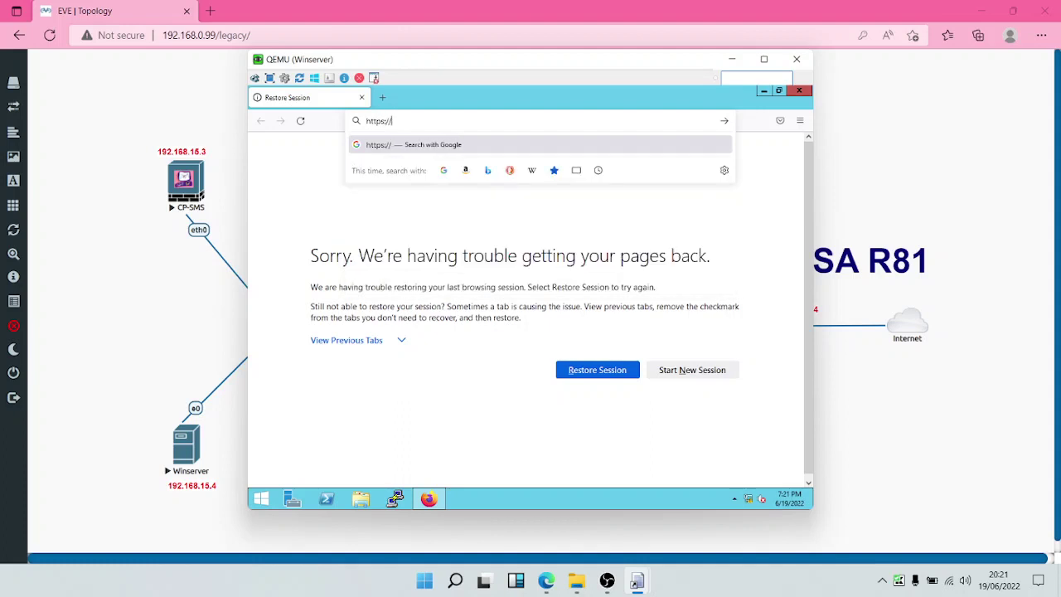
pyautogui.write('192.168.15.3')
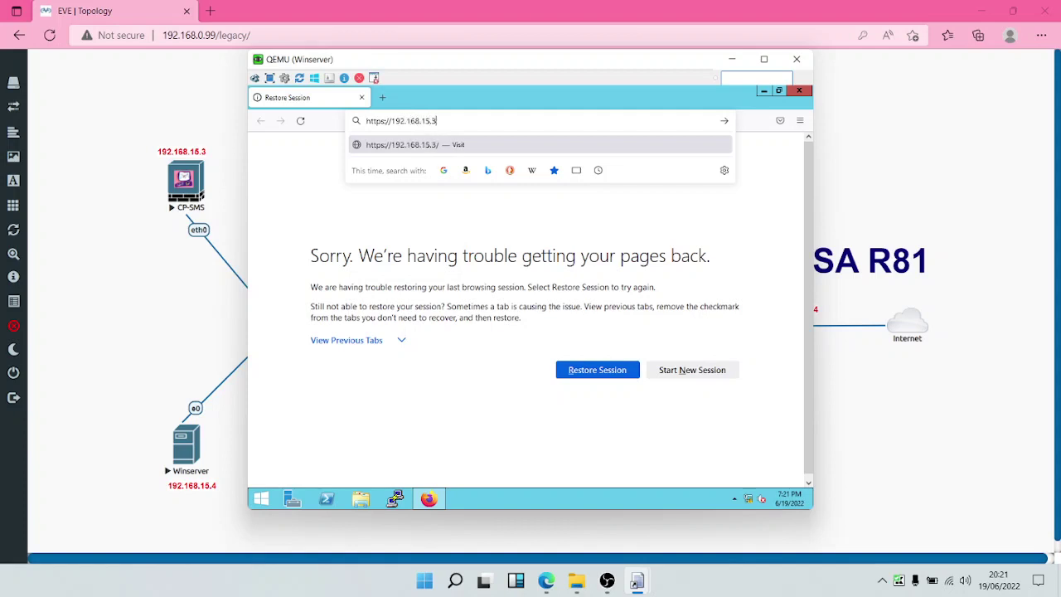
pyautogui.press('Return')
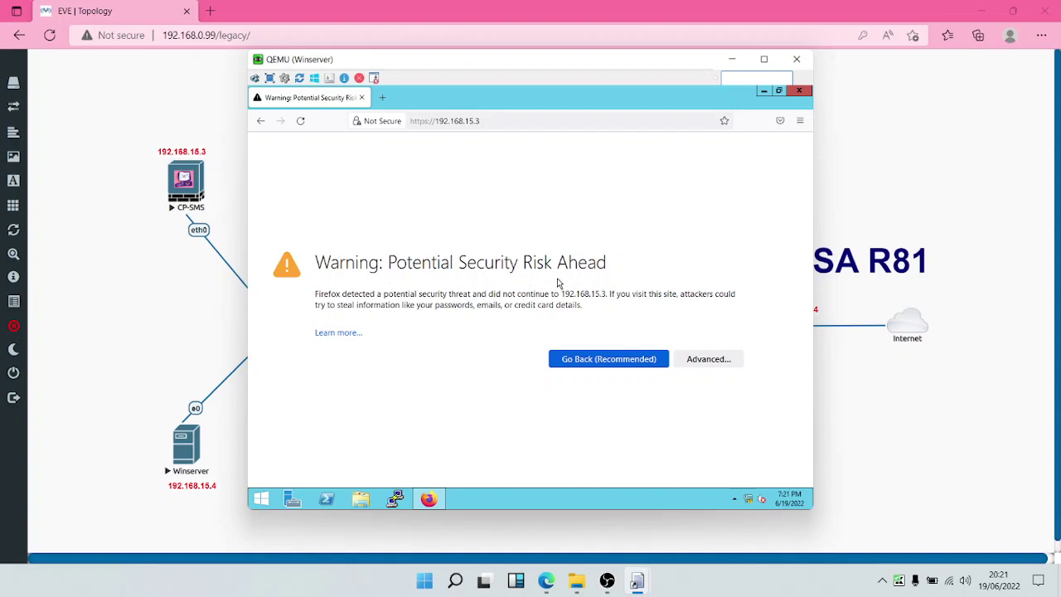
# - Accept the self-signed certificate, log in as admin with the password, and decline saving it
pyautogui.click(710, 368)
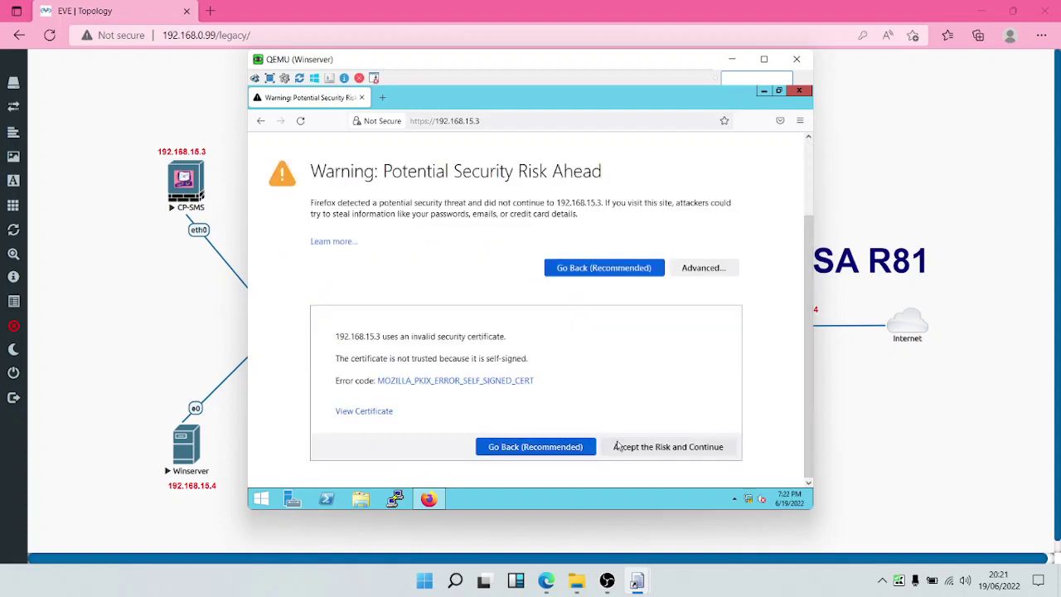
pyautogui.click(628, 447)
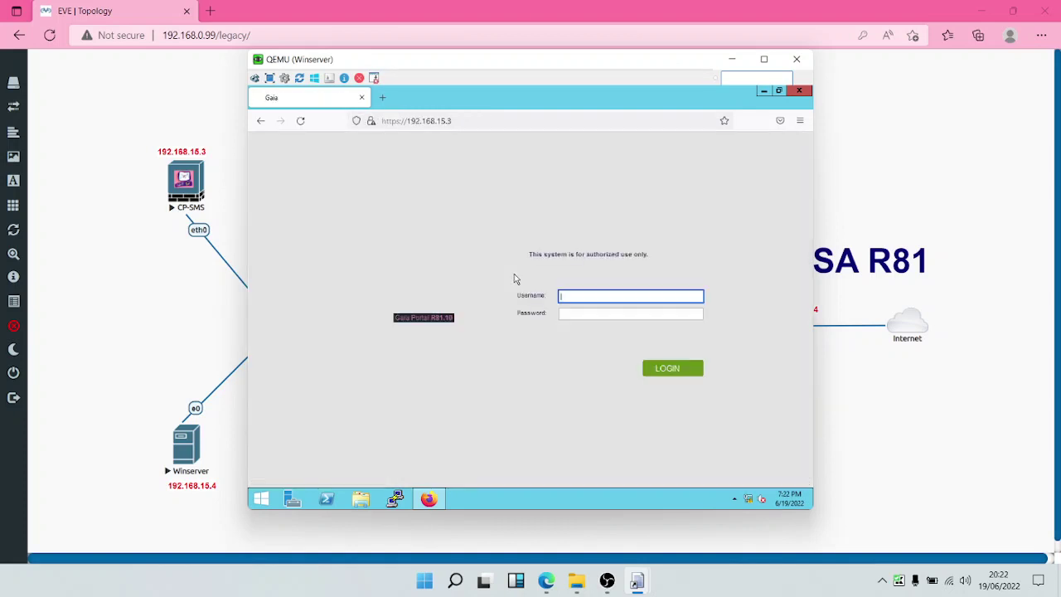
pyautogui.write('ad')
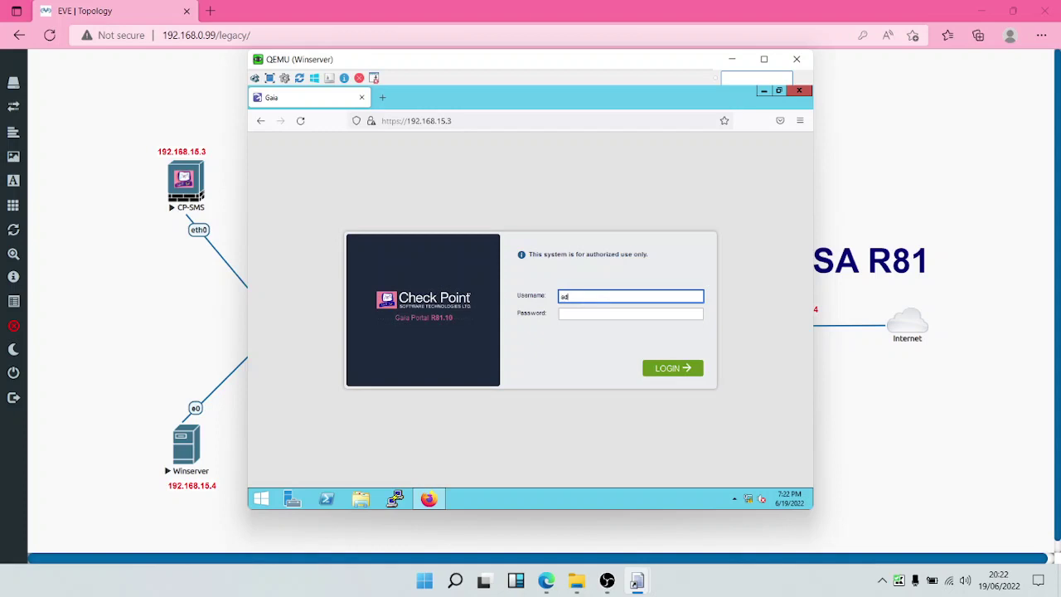
pyautogui.write('min')
pyautogui.press('Tab')
pyautogui.write('1234')
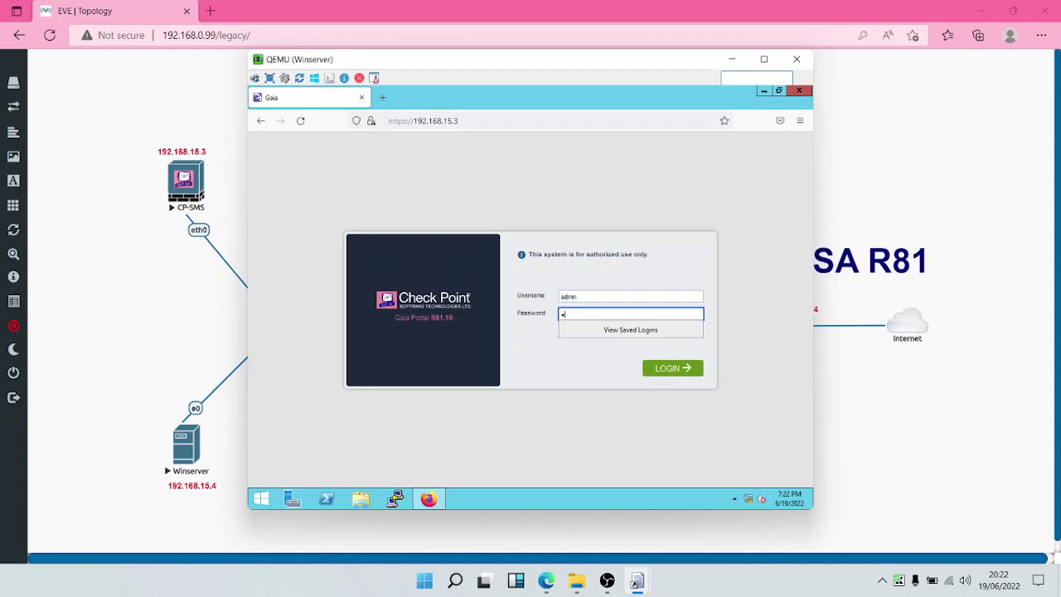
pyautogui.write('5678')
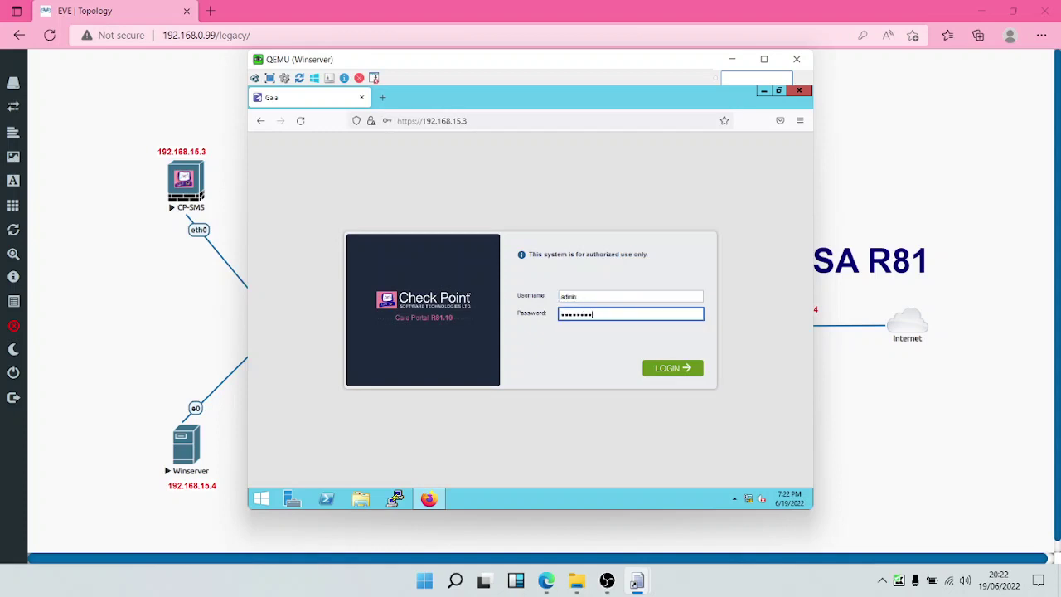
pyautogui.press('Return')
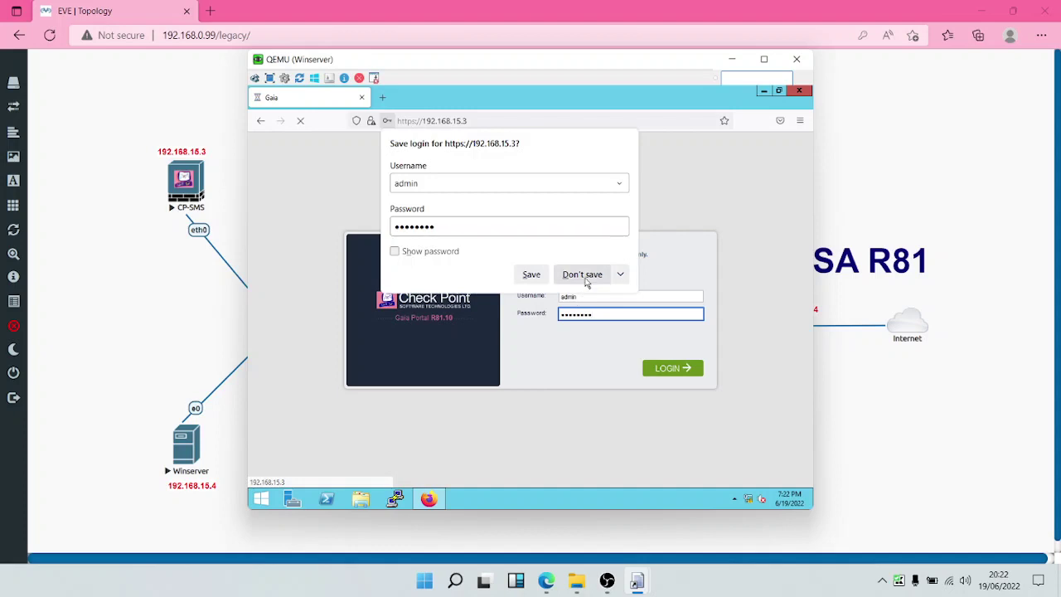
pyautogui.click(582, 275)
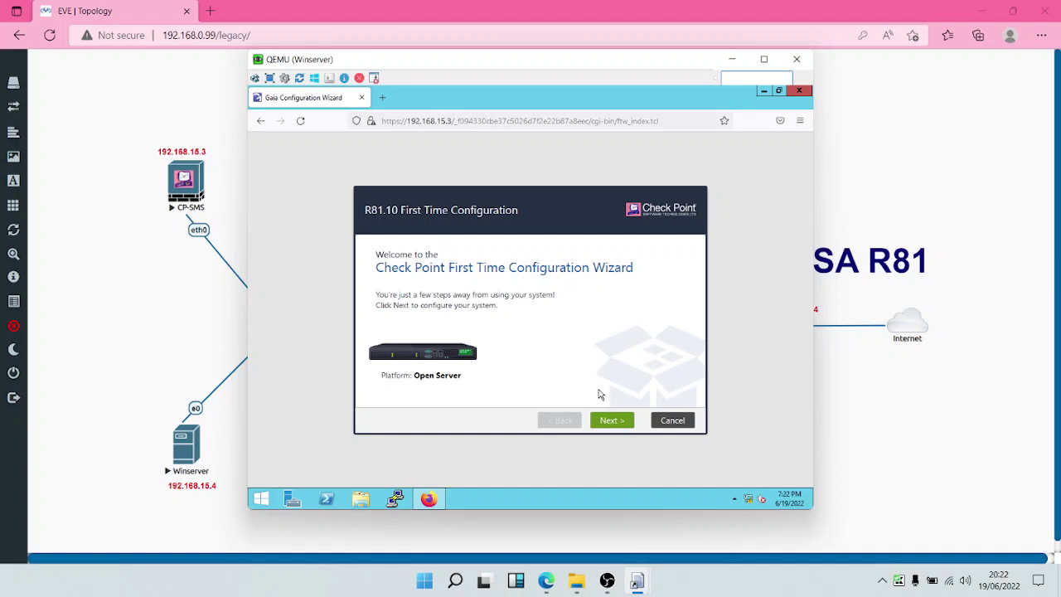
# - Start the wizard and keep 'Continue with R81.10 configuration' to reach Management Connection
pyautogui.click(607, 424)
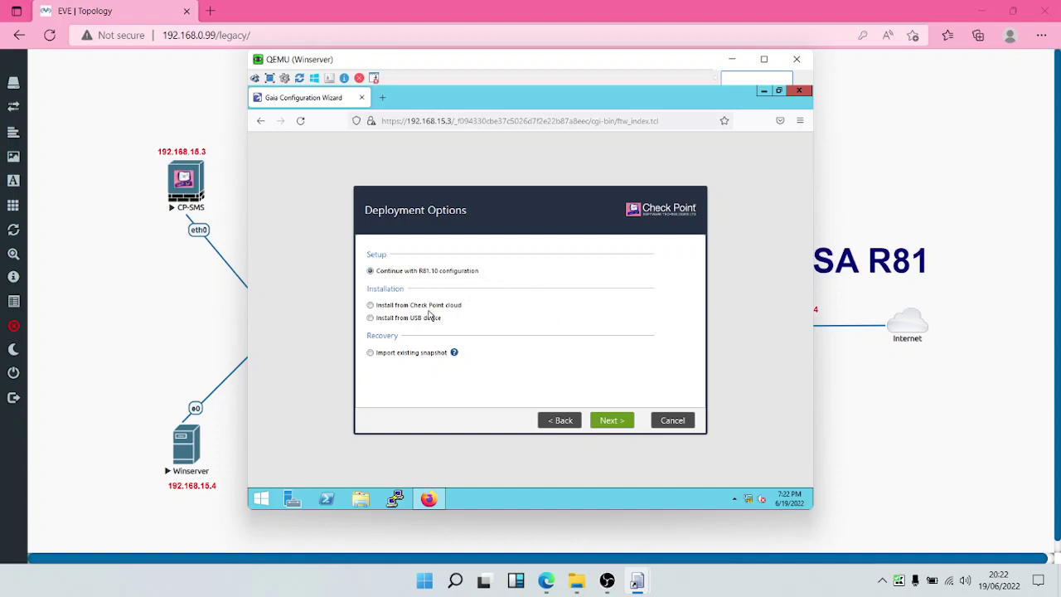
pyautogui.click(439, 358)
pyautogui.click(613, 421)
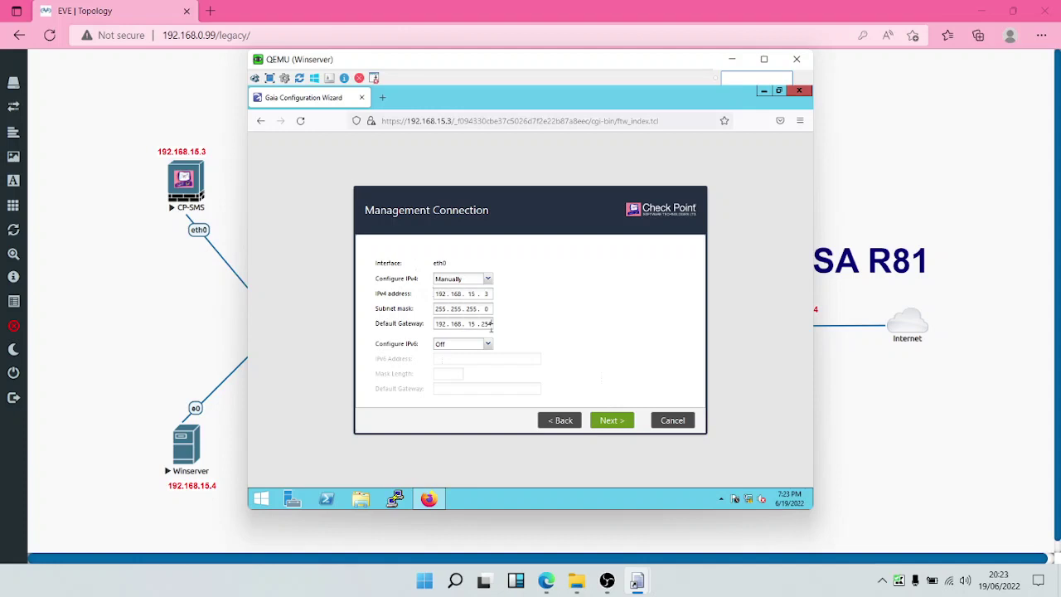
# - Change the eth0 default gateway to 192.168.15.1 and advance to Device Information
pyautogui.press('BackSpace')
pyautogui.press('BackSpace')
pyautogui.press('BackSpace')
pyautogui.click(249, 274)
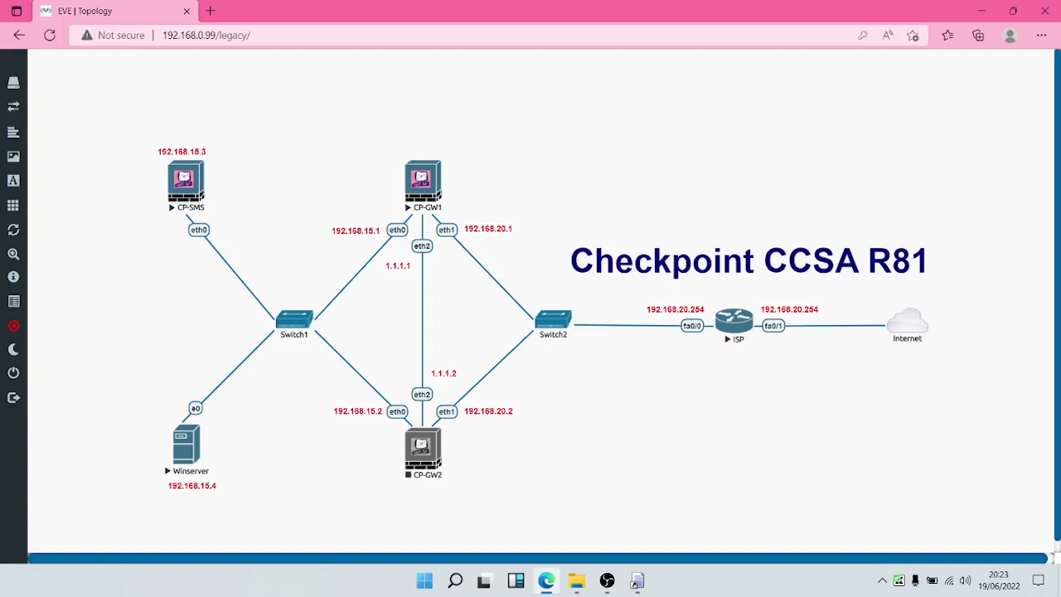
pyautogui.moveTo(635, 584)
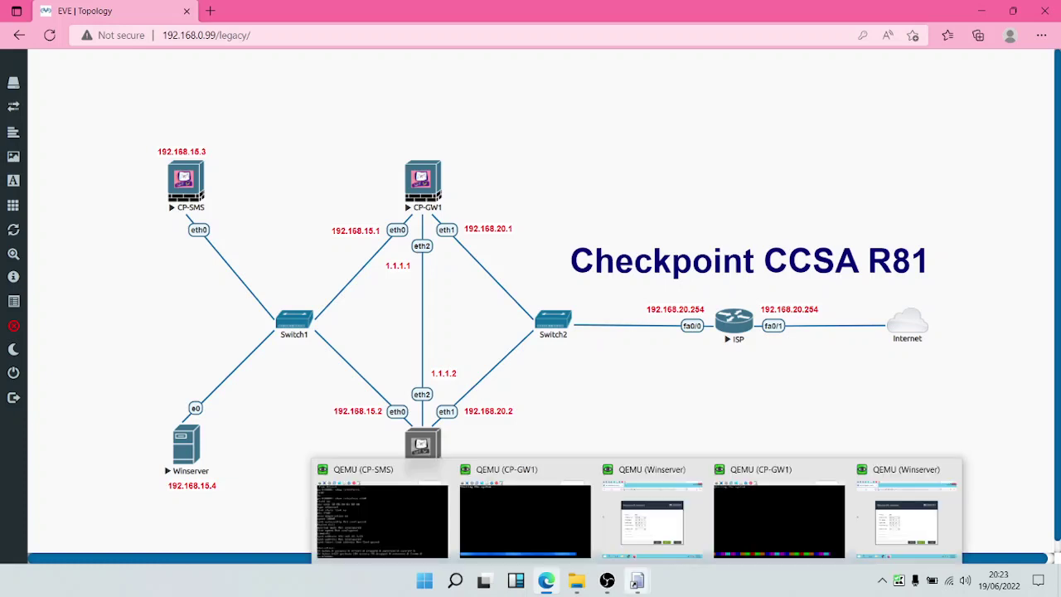
pyautogui.rightClick(653, 516)
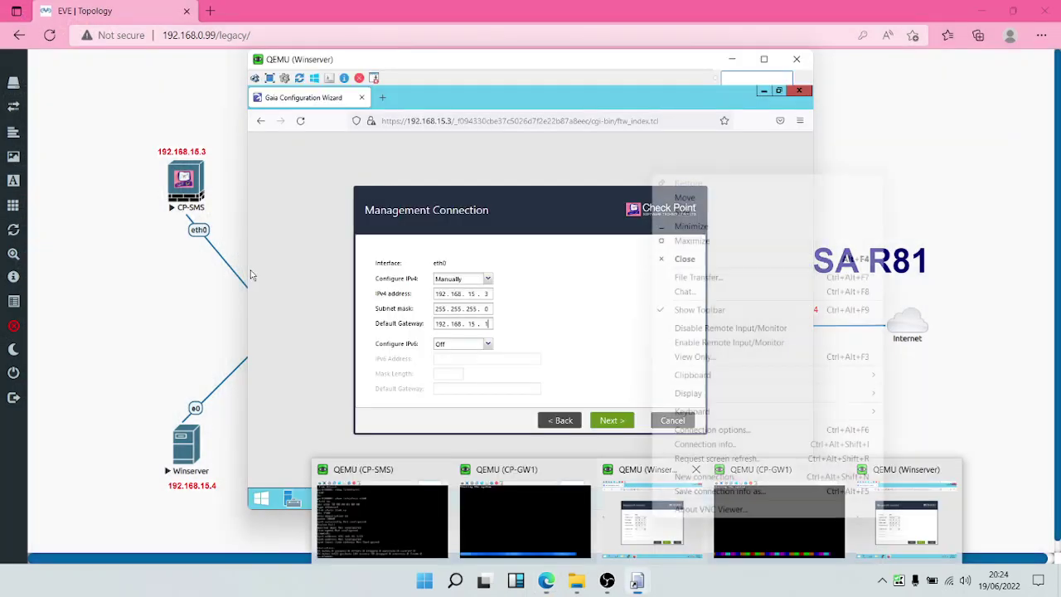
pyautogui.click(251, 275)
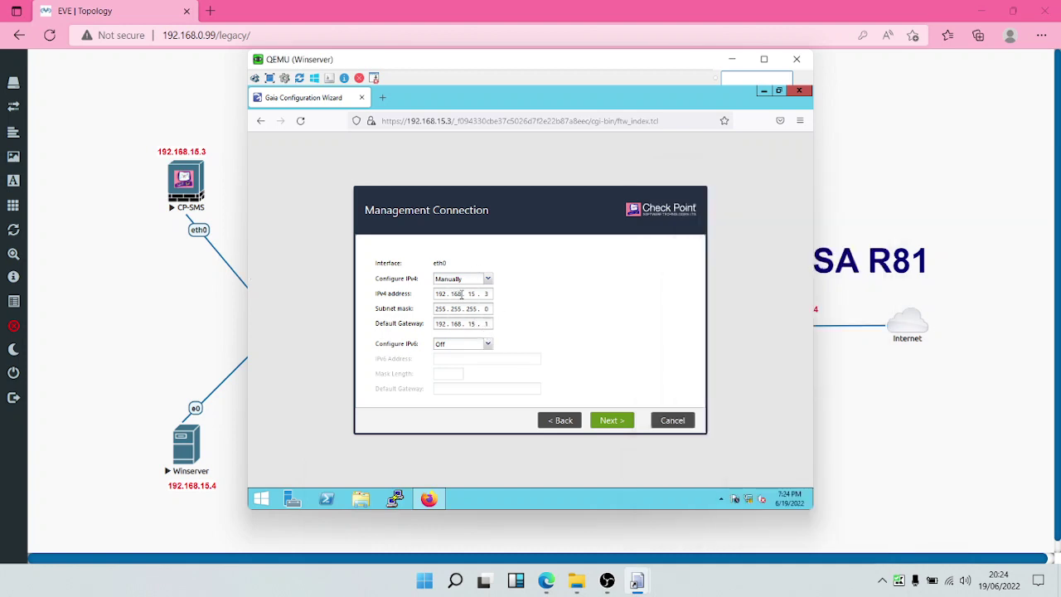
pyautogui.click(609, 420)
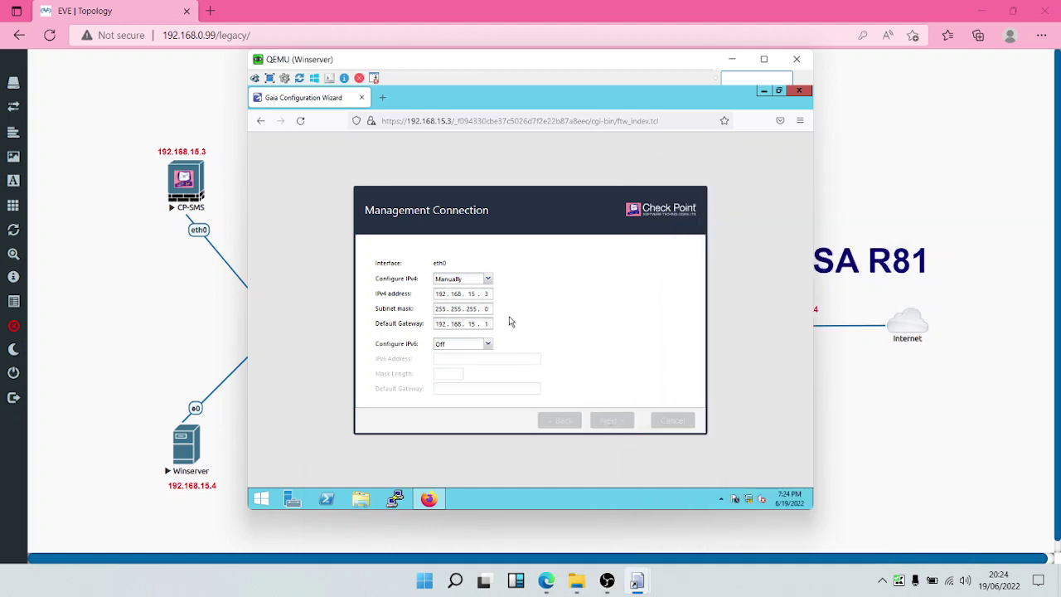
pyautogui.moveTo(489, 253); pyautogui.dragTo(365, 241)
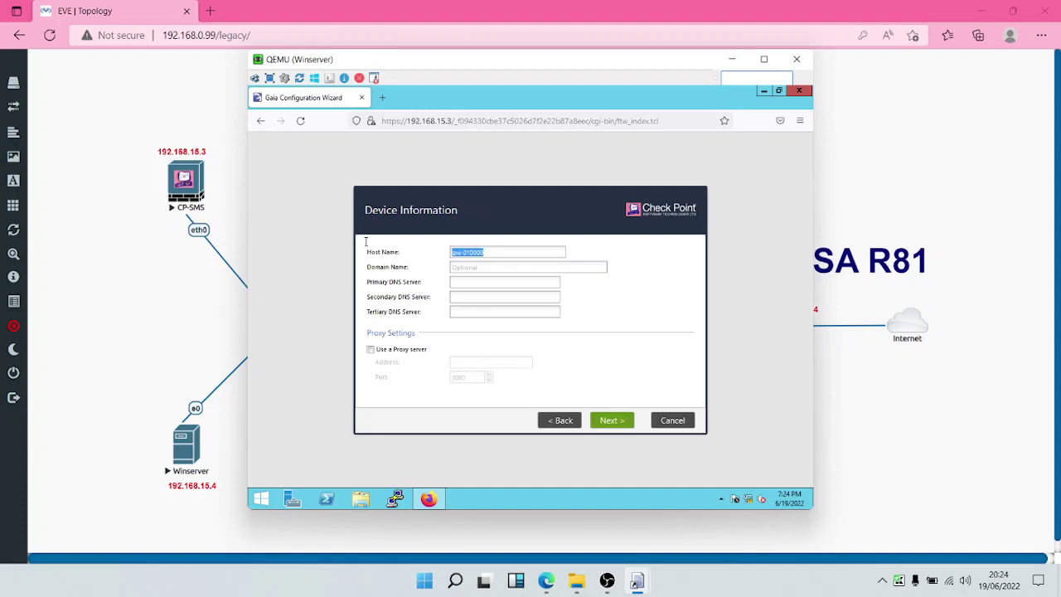
# - Set host name CP-SMS with DNS servers 192.168.15.4 and 8.8.8.8
pyautogui.write('C')
pyautogui.write('P-SMS')
pyautogui.write('192.168')
pyautogui.write('.15.4')
pyautogui.click(456, 301)
pyautogui.write('8.8.8.8')
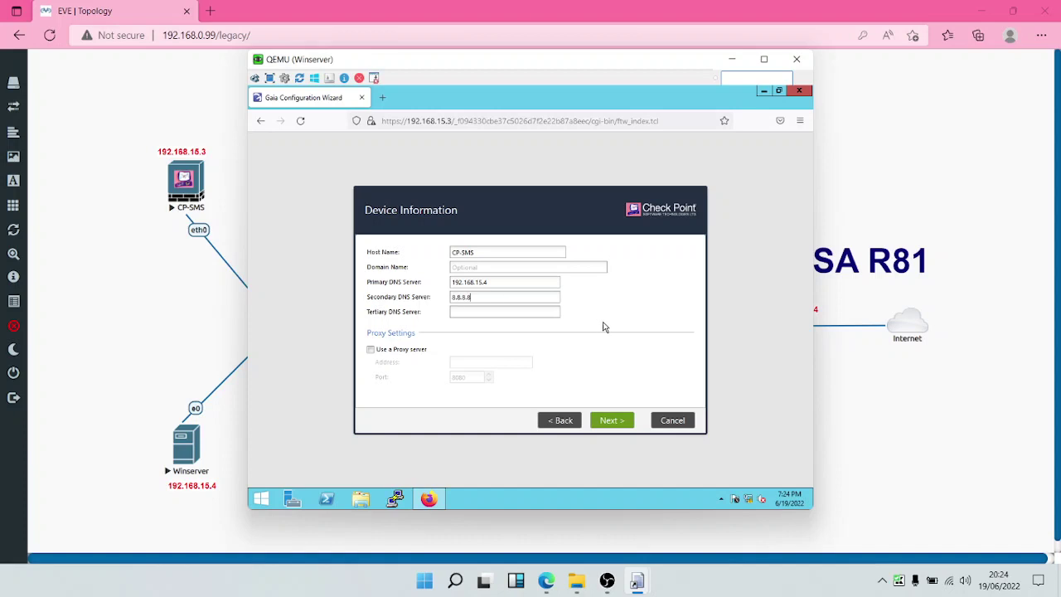
pyautogui.click(612, 421)
# - Set the time zone to Lagos, Africa (GMT +1:00)
pyautogui.click(499, 297)
pyautogui.write('Lagos, Africa (GMT +1:00')
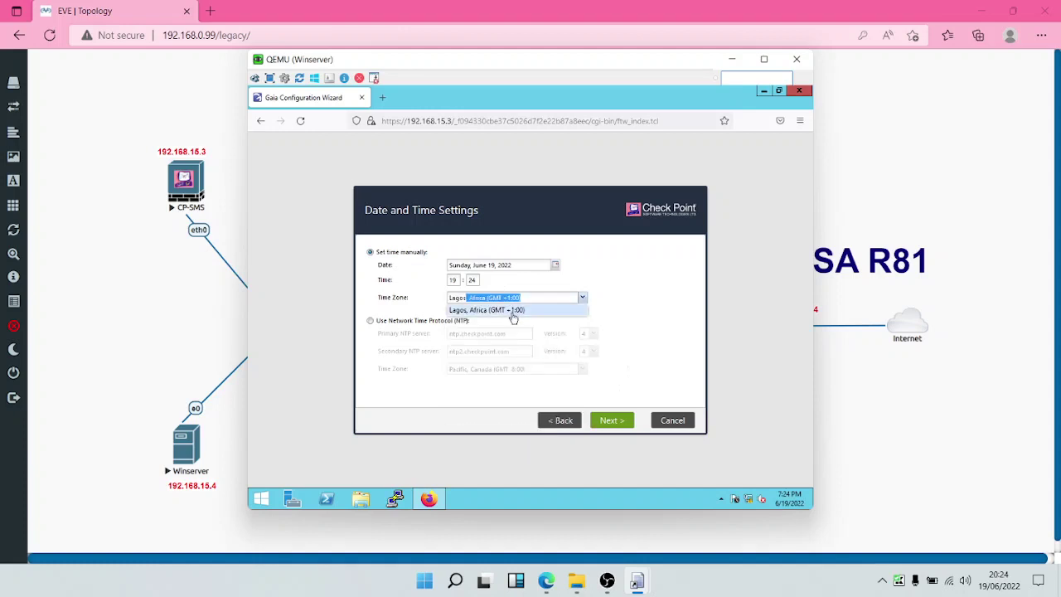
pyautogui.click(511, 313)
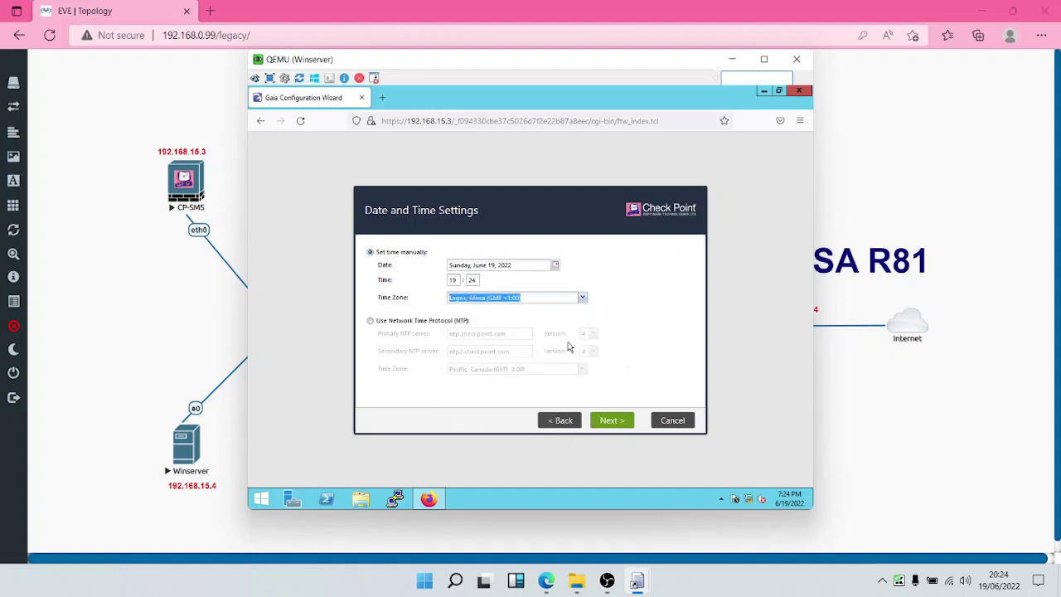
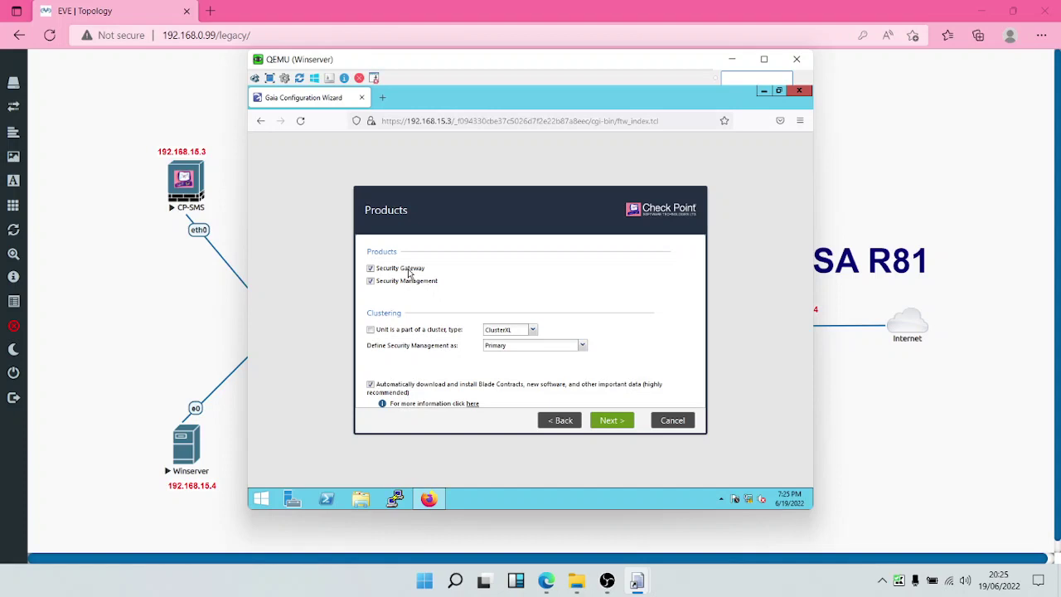
# - Drop the Security Gateway and keep Security Management defined as Primary
pyautogui.click(397, 270)
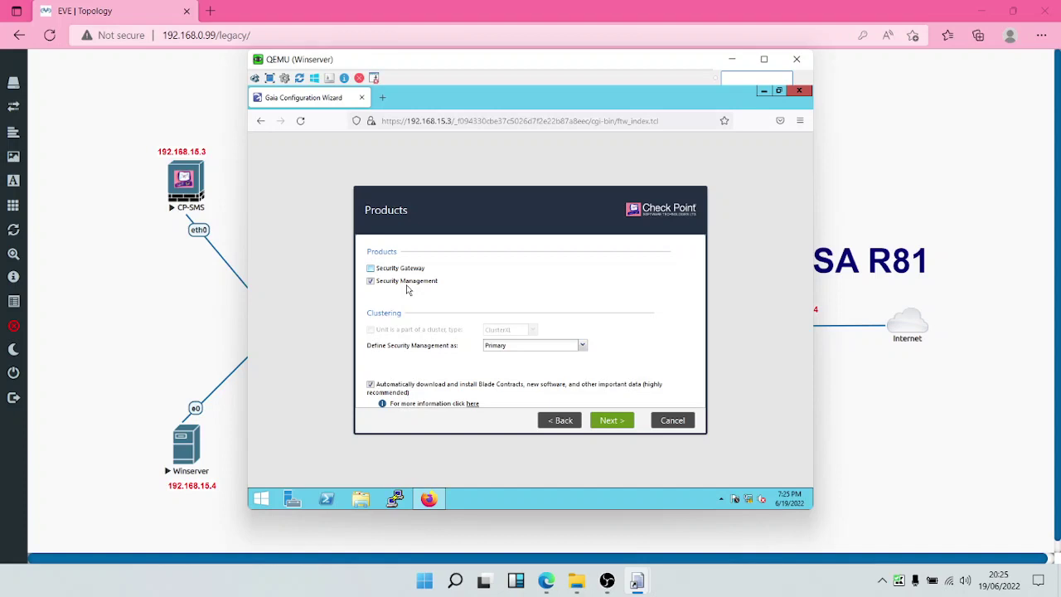
pyautogui.click(543, 350)
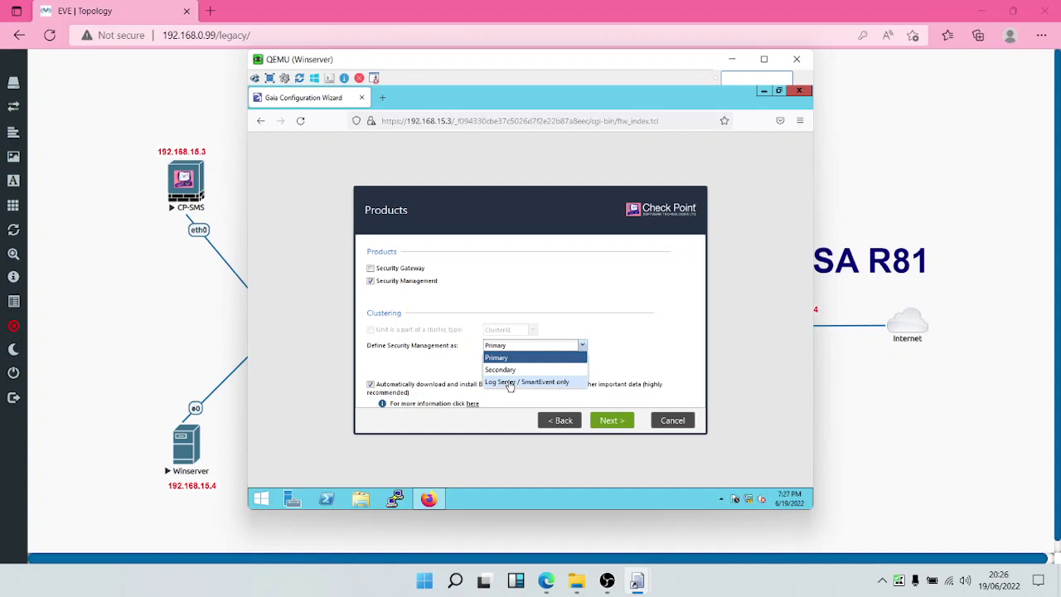
pyautogui.click(463, 358)
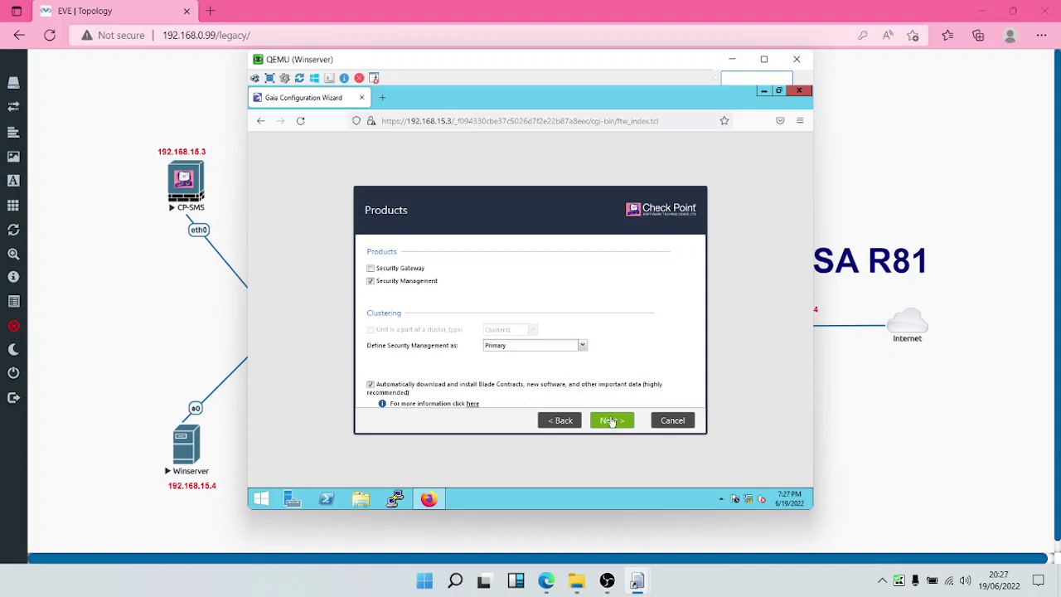
pyautogui.click(611, 421)
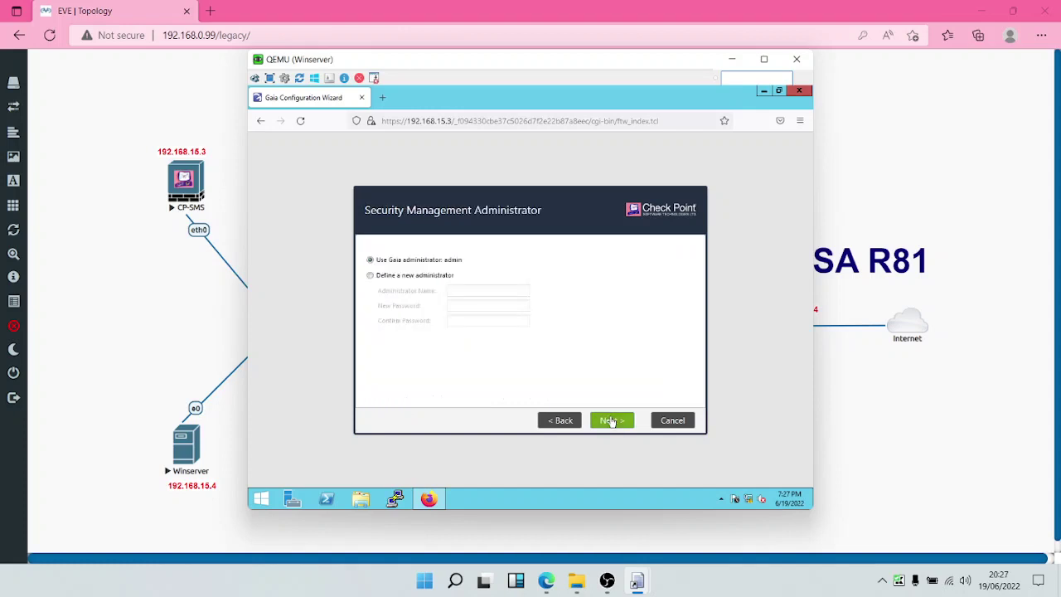
# - Keep the Gaia admin account and allow GUI client logins from any IP address
pyautogui.click(611, 422)
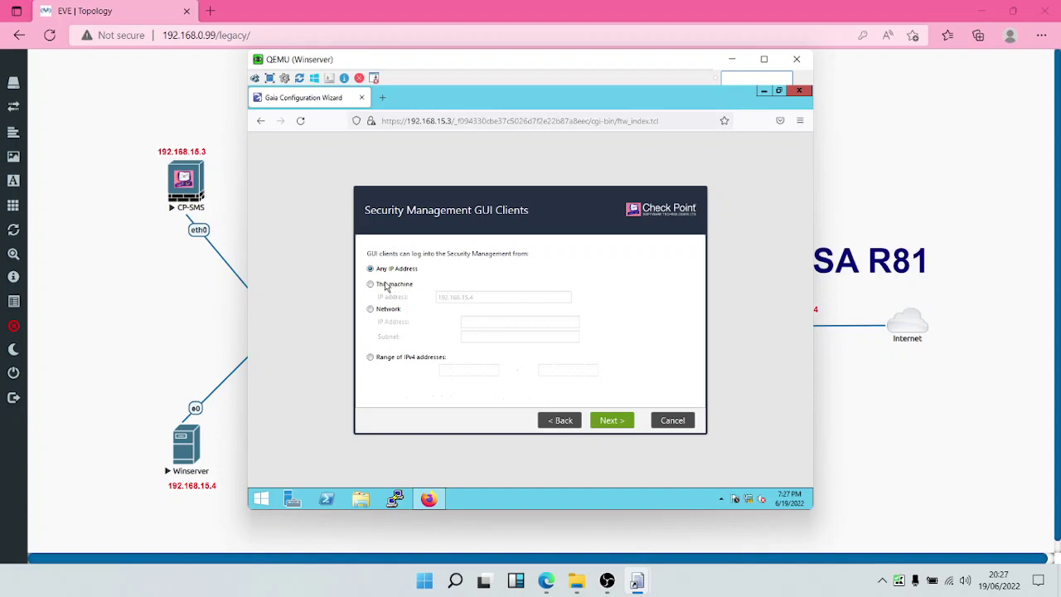
pyautogui.click(390, 287)
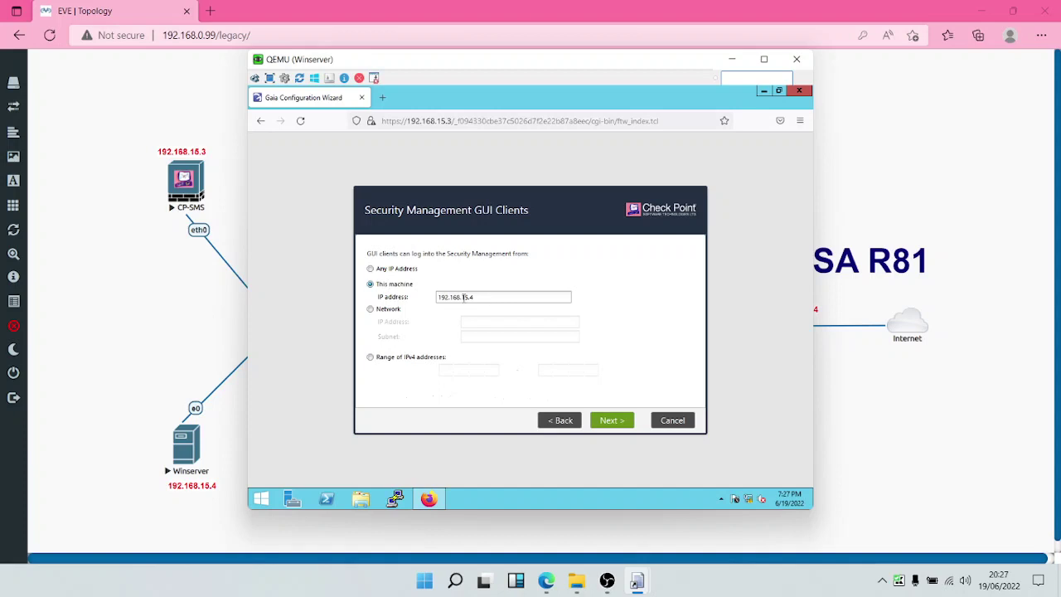
pyautogui.click(385, 312)
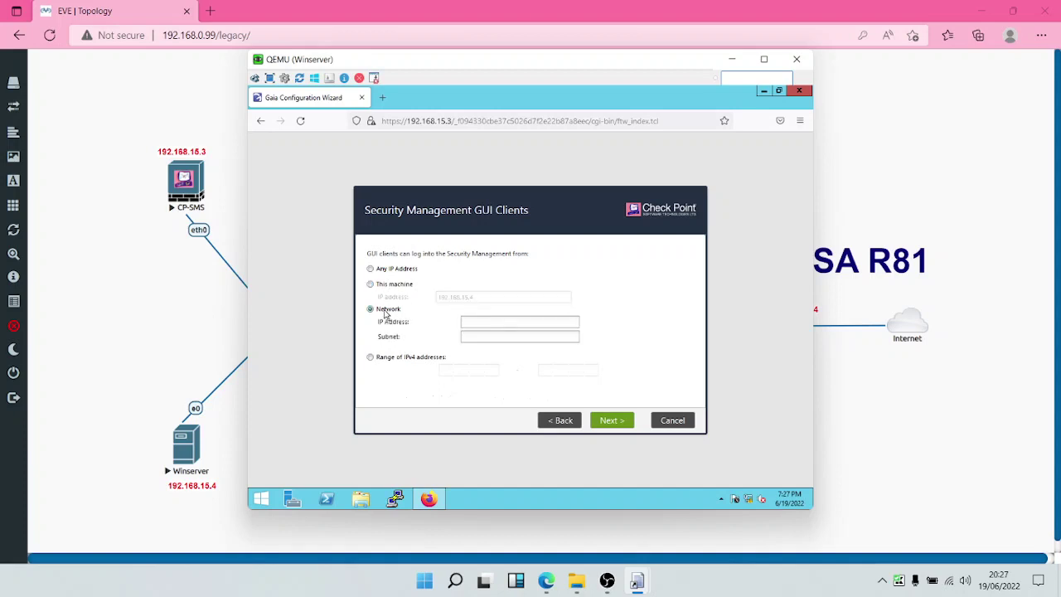
pyautogui.click(418, 358)
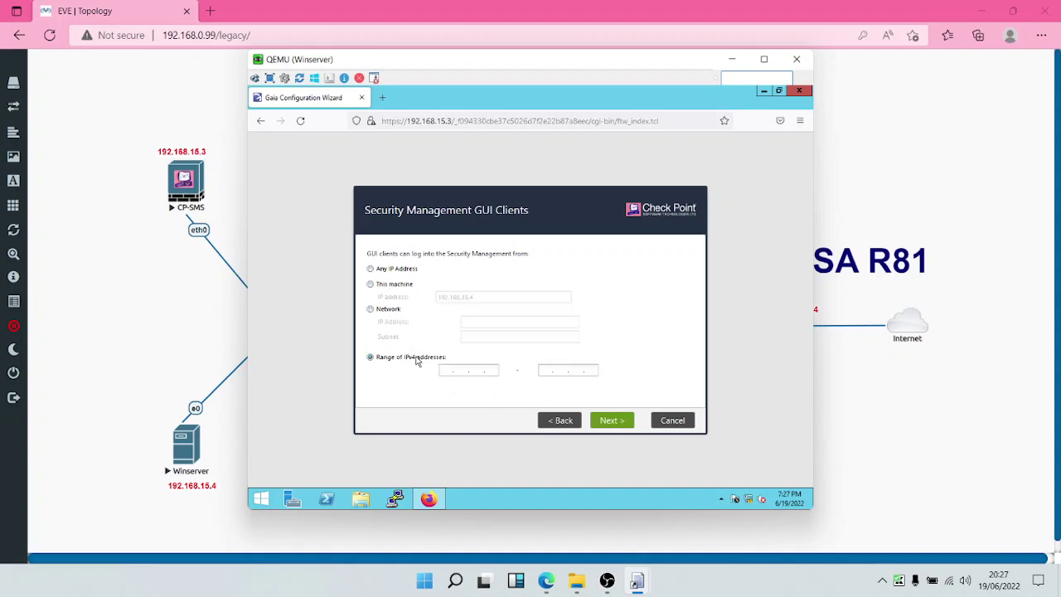
pyautogui.click(390, 273)
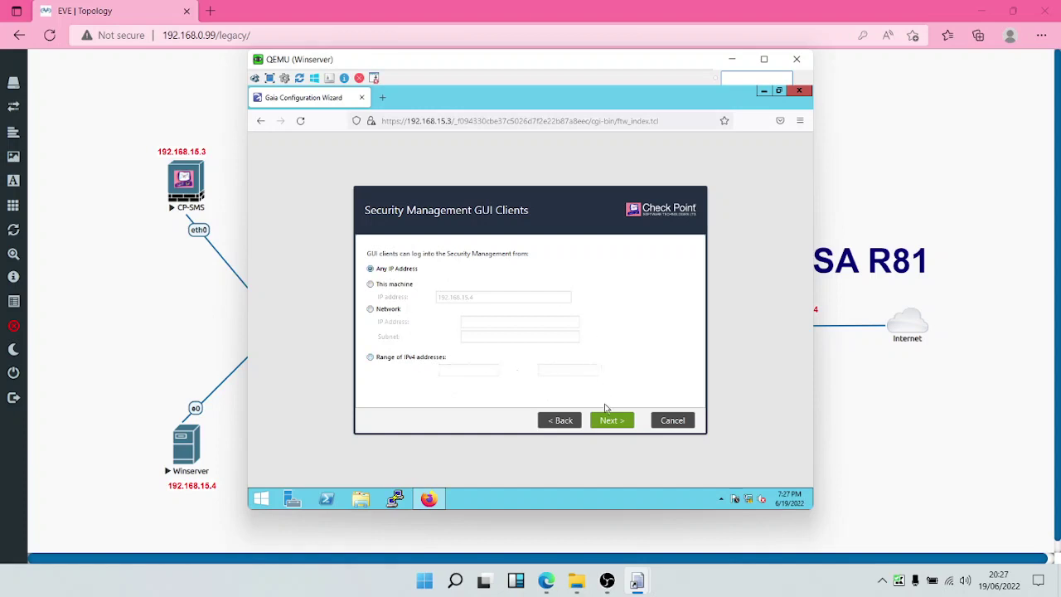
pyautogui.click(612, 421)
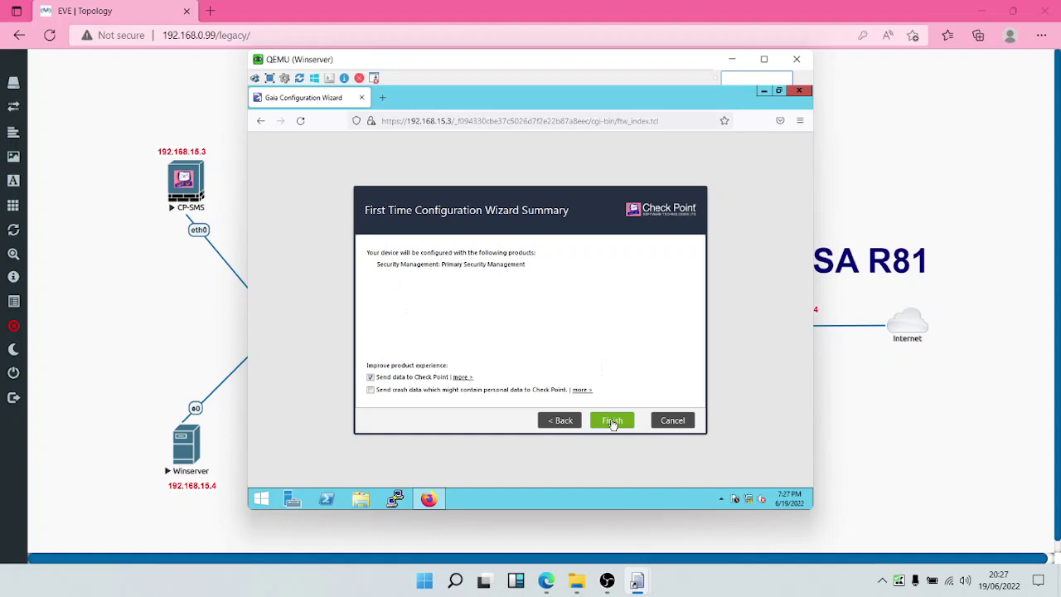
# - Turn off sending data to Check Point, confirm starting the configuration, and return to the EVE topology
pyautogui.click(386, 379)
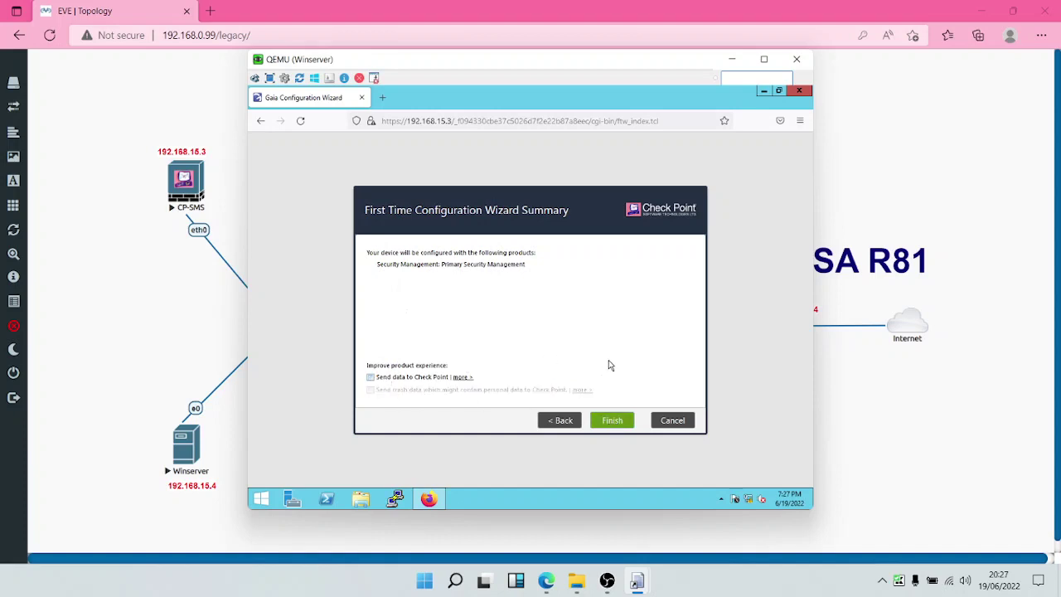
pyautogui.click(613, 422)
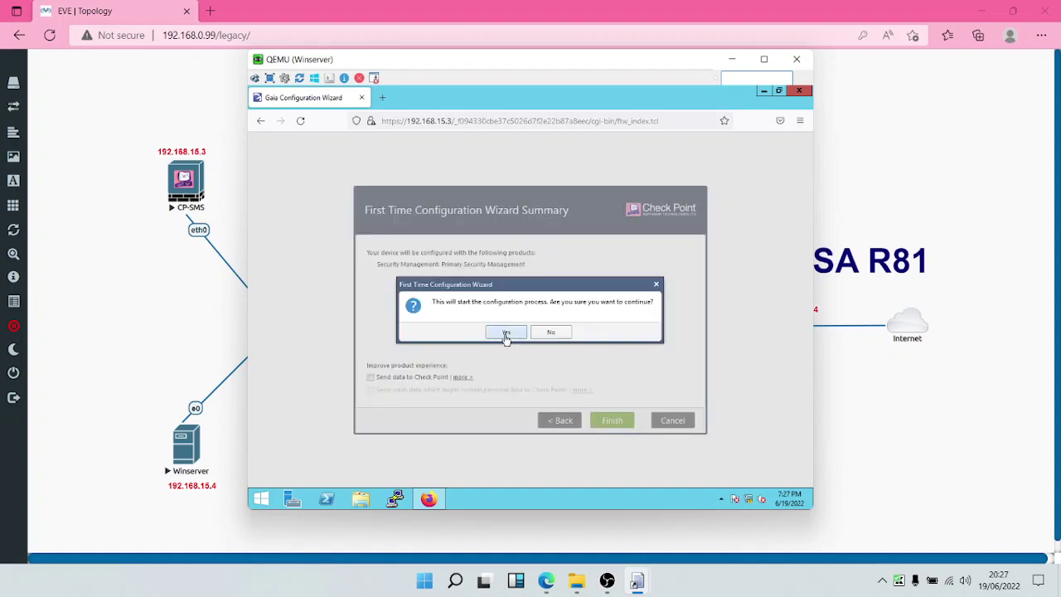
pyautogui.click(505, 332)
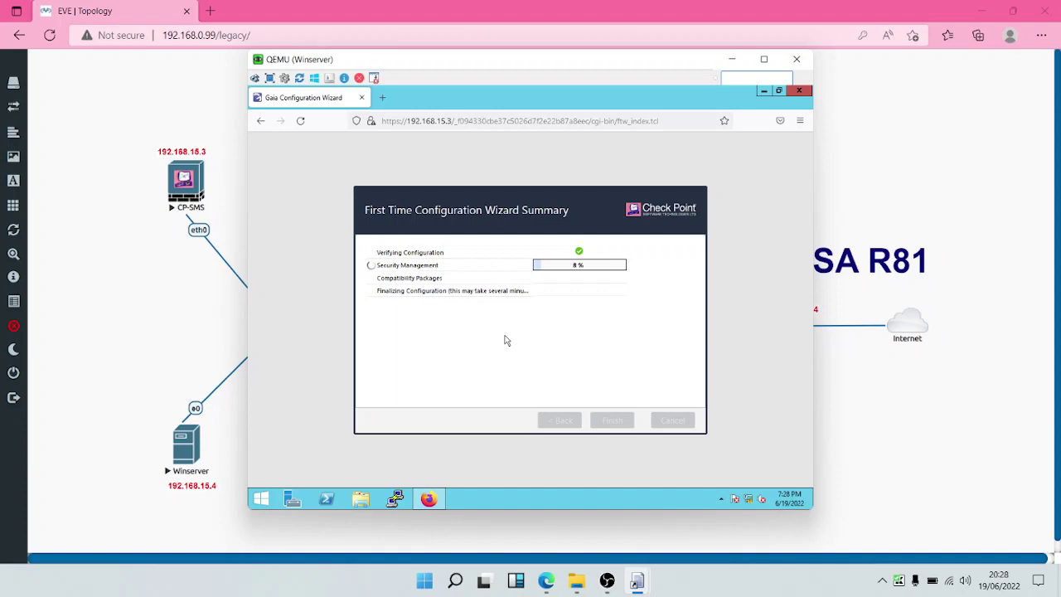
pyautogui.hotkey('alt', 'Tab')
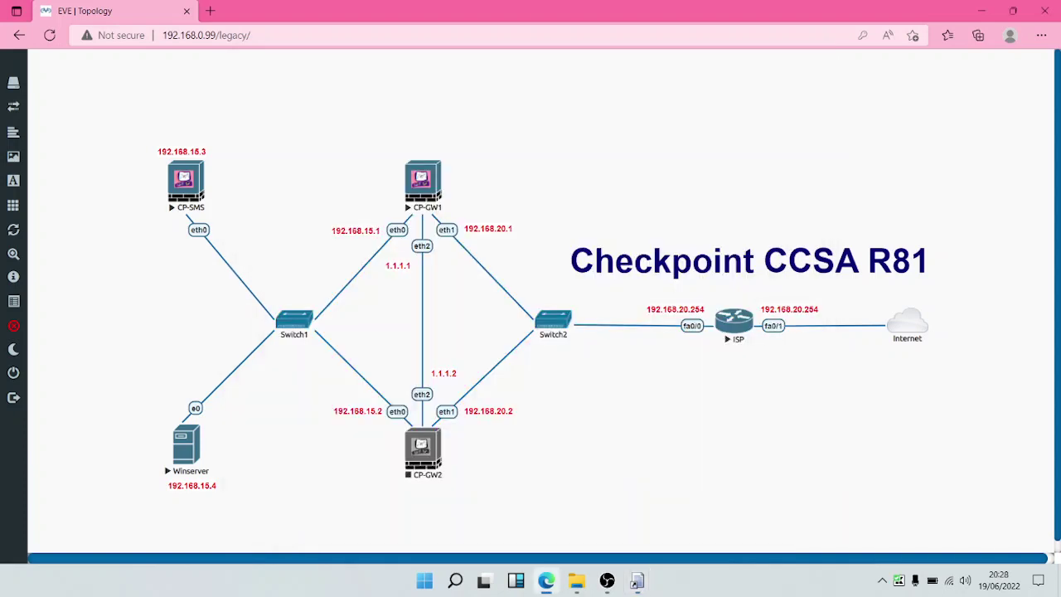